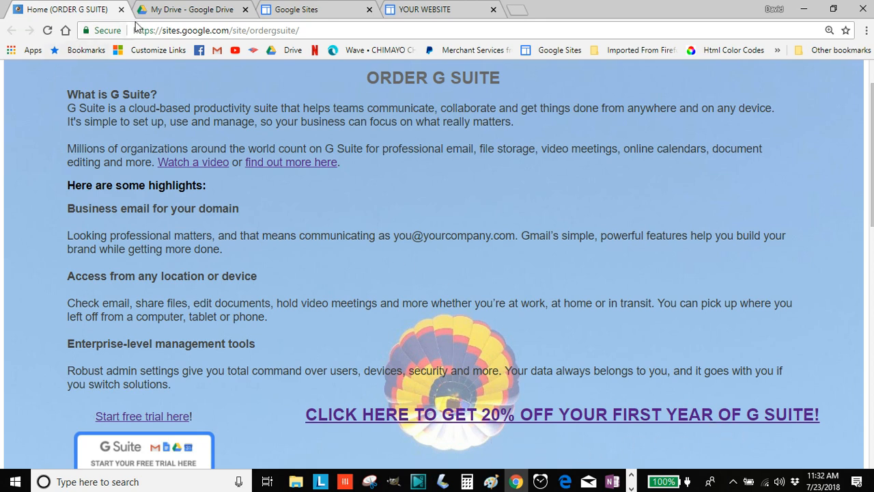
Step: Start creating a new file from the My Drive tab's New menu
{"action": "left_click", "coordinate": [164, 14]}
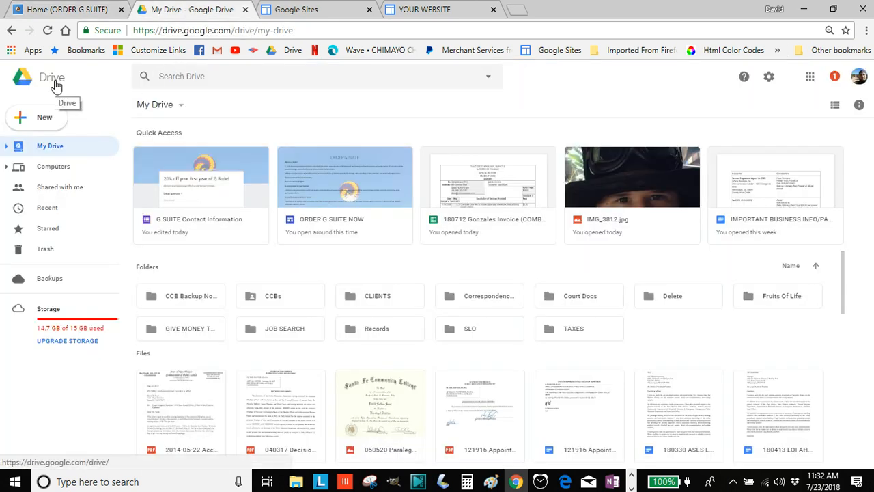
{"action": "left_click", "coordinate": [21, 121]}
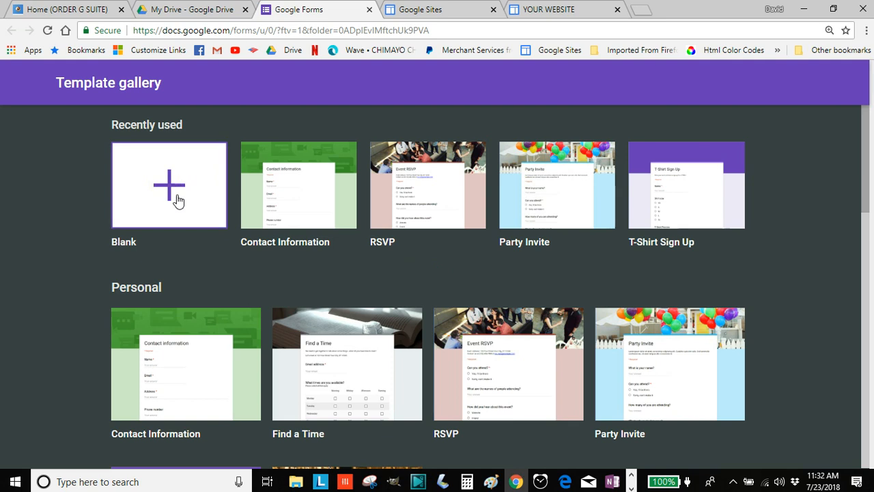
Step: Create the form from the Contact Information template
{"action": "left_click", "coordinate": [299, 194]}
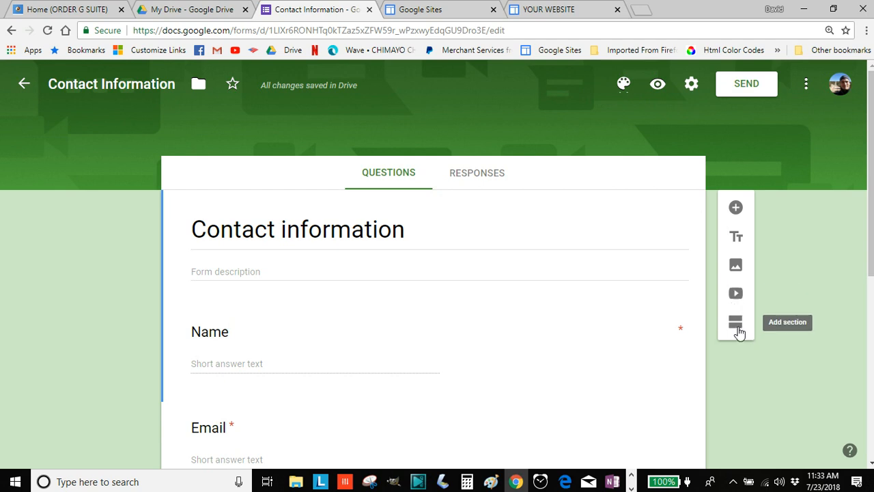
{"action": "scroll", "coordinate": [355, 318], "scroll_direction": "down", "scroll_amount": 1}
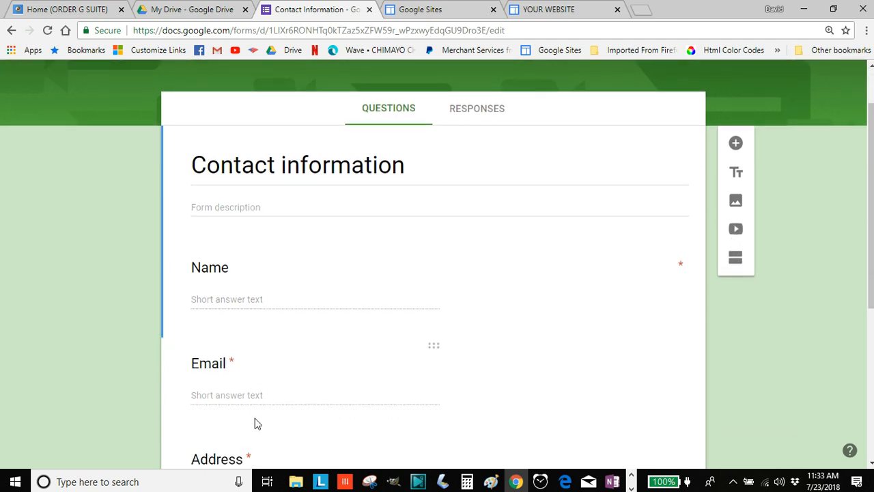
{"action": "scroll", "coordinate": [307, 334], "scroll_direction": "down", "scroll_amount": 1}
{"action": "scroll", "coordinate": [307, 333], "scroll_direction": "down", "scroll_amount": 1}
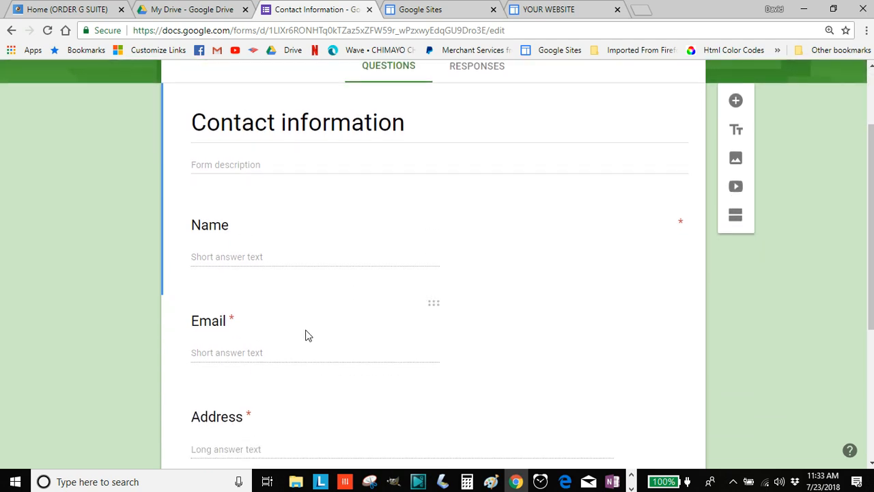
{"action": "scroll", "coordinate": [286, 224], "scroll_direction": "down", "scroll_amount": 1}
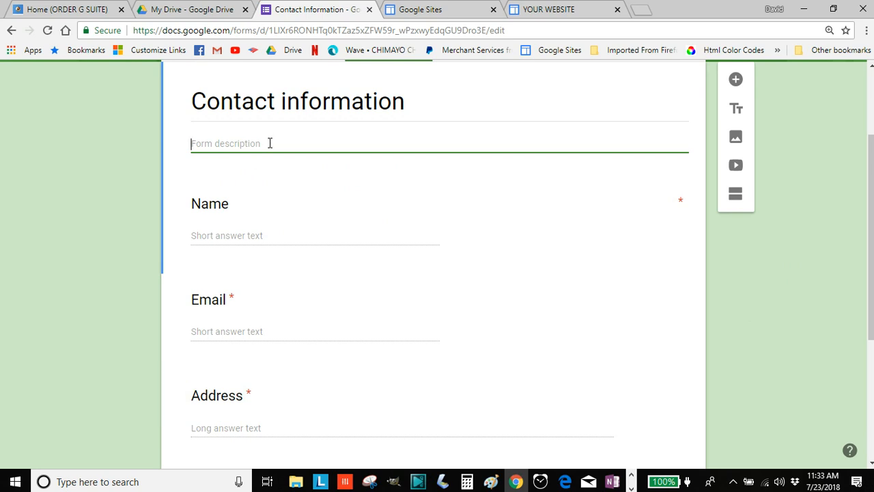
{"action": "type", "text": "Enter your email to get 2"}
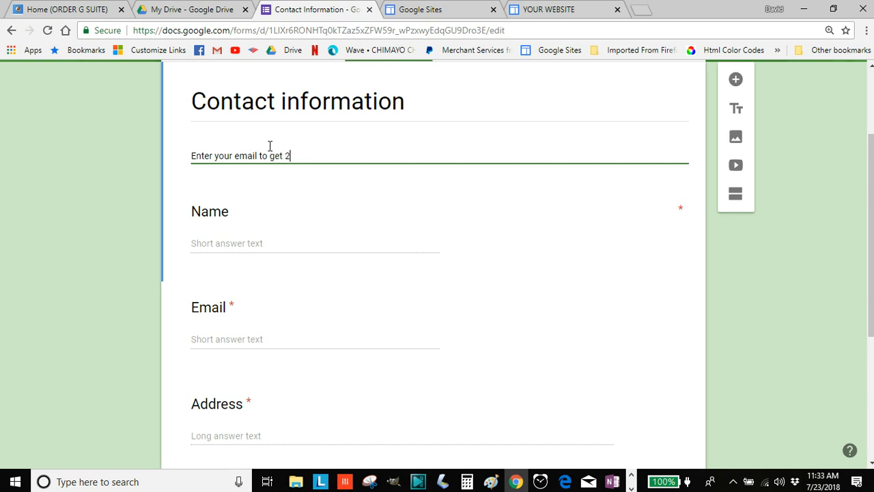
{"action": "type", "text": "off on your first"}
{"action": "type", "text": " year of"}
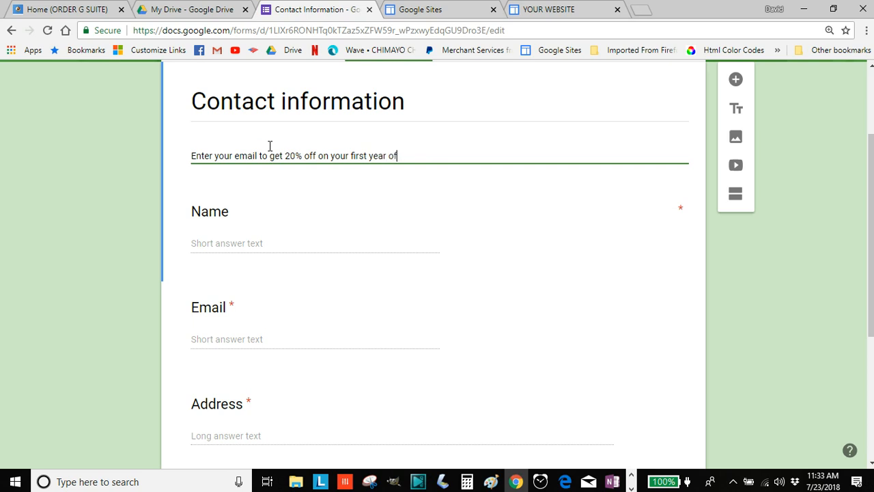
{"action": "type", "text": "uite"}
Step: Delete the Name question and remove the Email question's response validation
{"action": "left_click", "coordinate": [302, 245]}
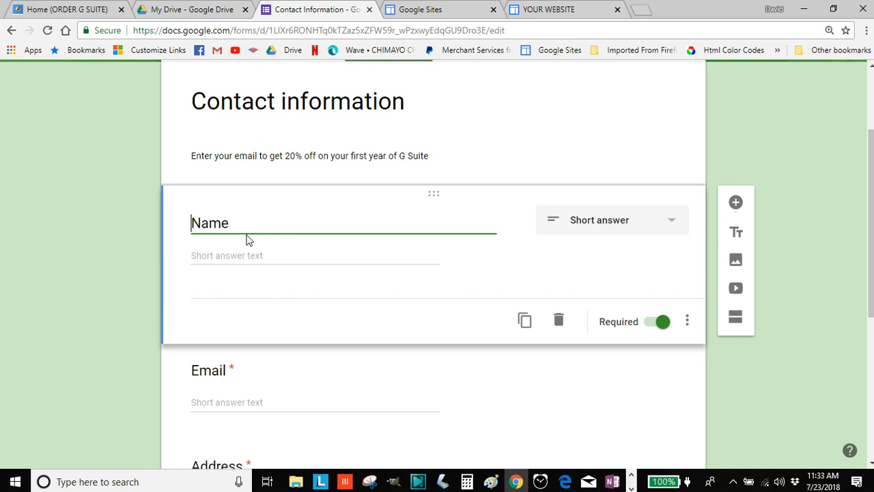
{"action": "left_click", "coordinate": [248, 225]}
{"action": "left_click", "coordinate": [559, 320]}
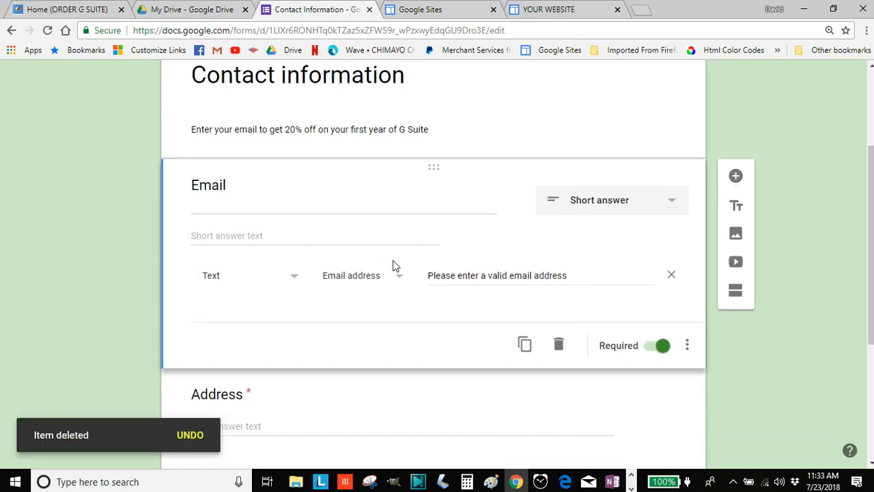
{"action": "scroll", "coordinate": [394, 262], "scroll_direction": "down", "scroll_amount": 3}
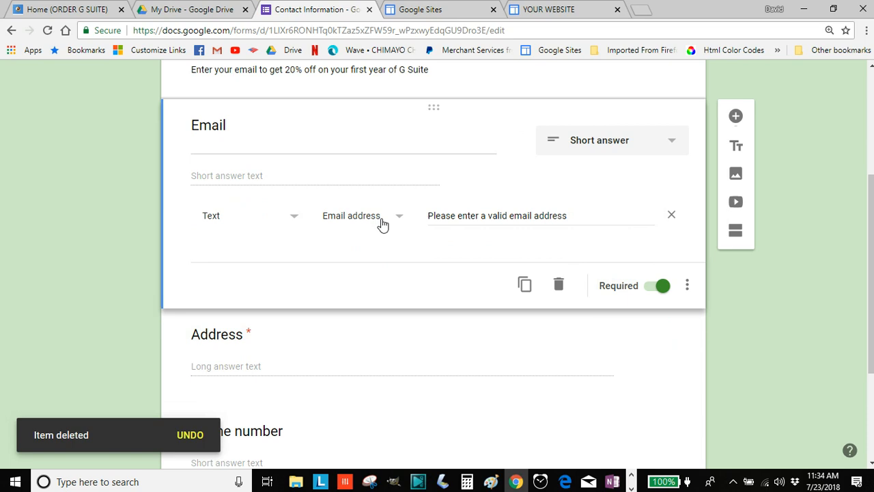
{"action": "scroll", "coordinate": [314, 226], "scroll_direction": "up", "scroll_amount": 5}
{"action": "scroll", "coordinate": [405, 224], "scroll_direction": "down", "scroll_amount": 3}
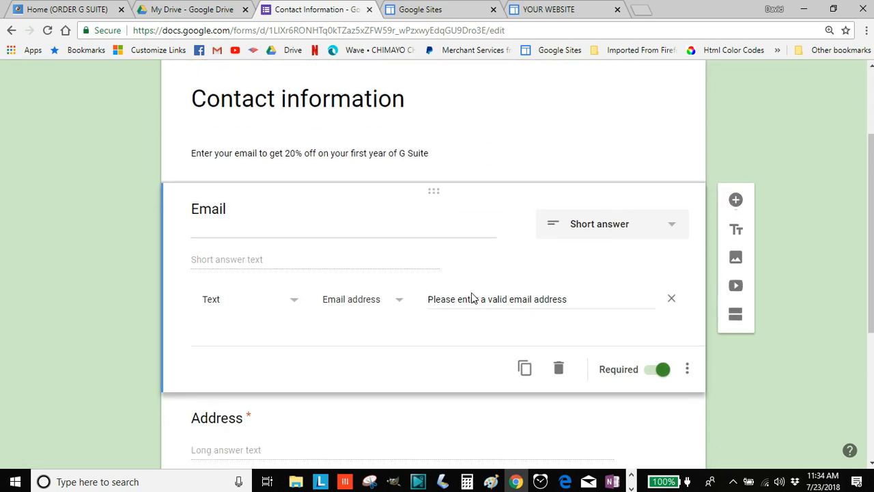
{"action": "scroll", "coordinate": [405, 224], "scroll_direction": "down", "scroll_amount": 1}
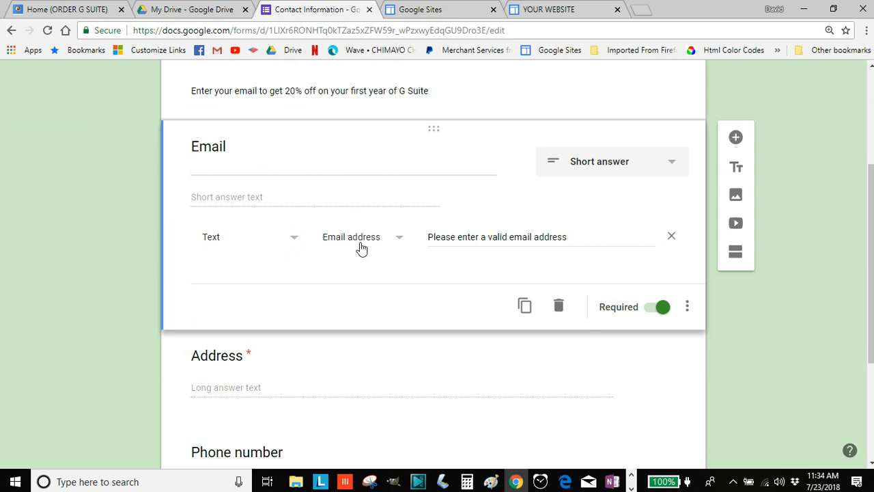
{"action": "left_click", "coordinate": [672, 238]}
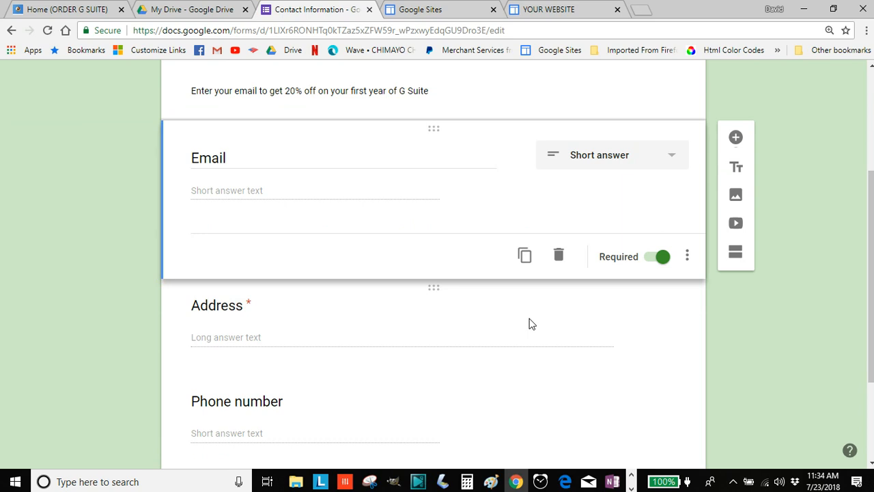
{"action": "scroll", "coordinate": [531, 323], "scroll_direction": "down", "scroll_amount": 2}
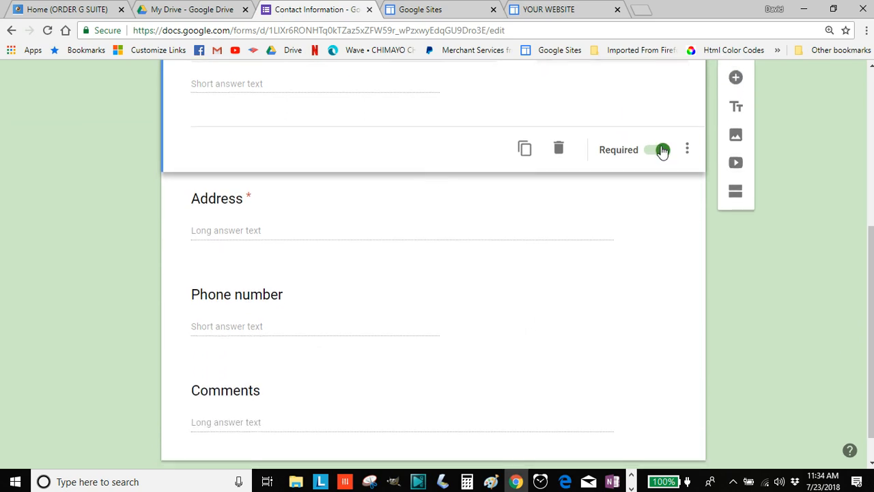
Step: Delete the Address, Phone number and Comments questions, leaving only Email
{"action": "left_click", "coordinate": [443, 231]}
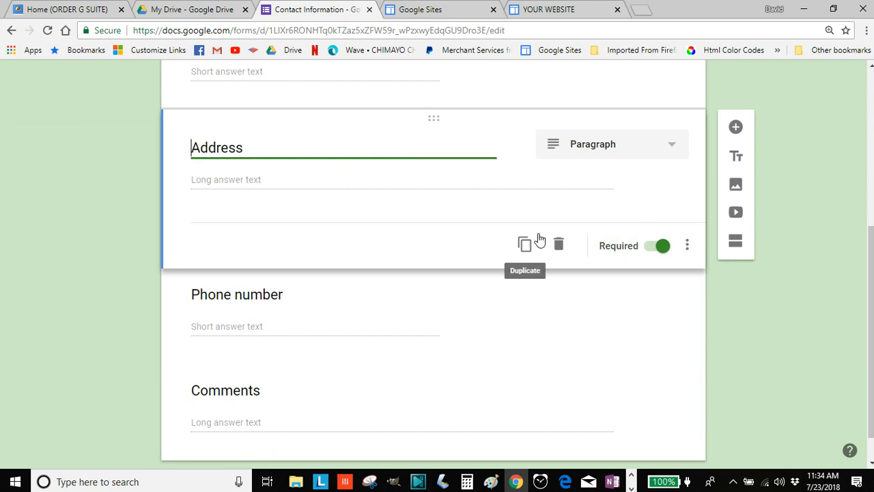
{"action": "left_click", "coordinate": [558, 244]}
{"action": "left_click", "coordinate": [355, 273]}
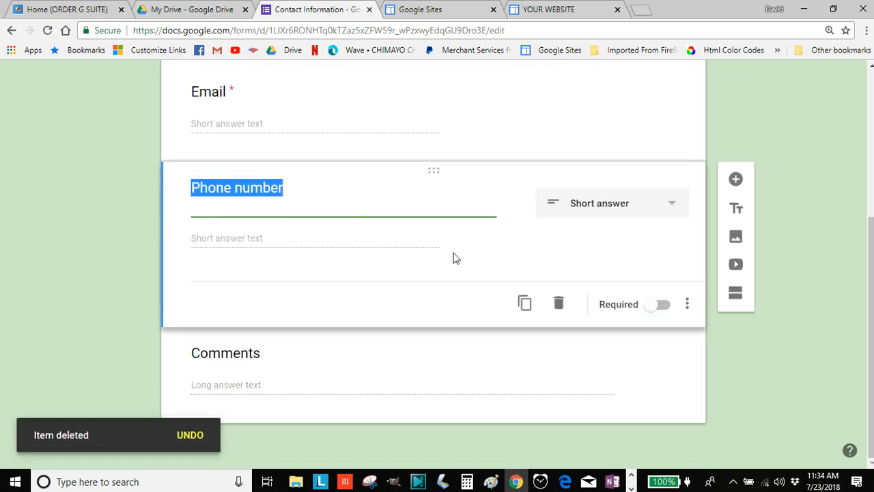
{"action": "left_click", "coordinate": [559, 303]}
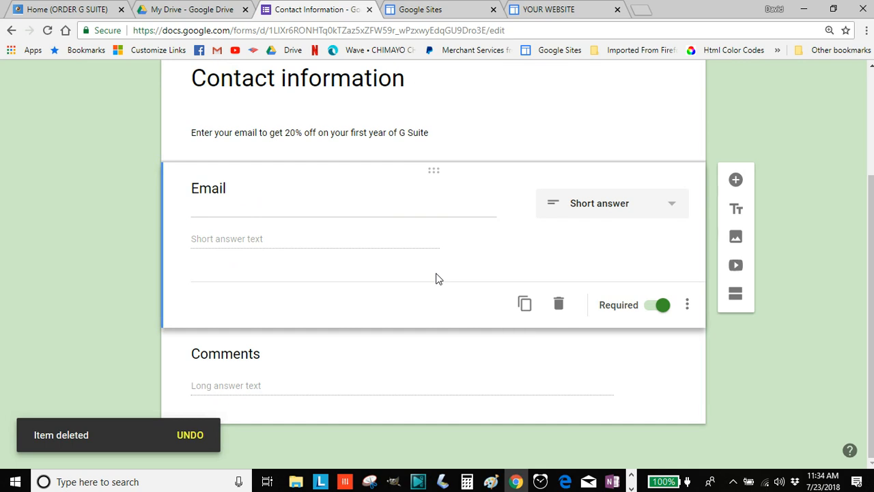
{"action": "left_click", "coordinate": [395, 379]}
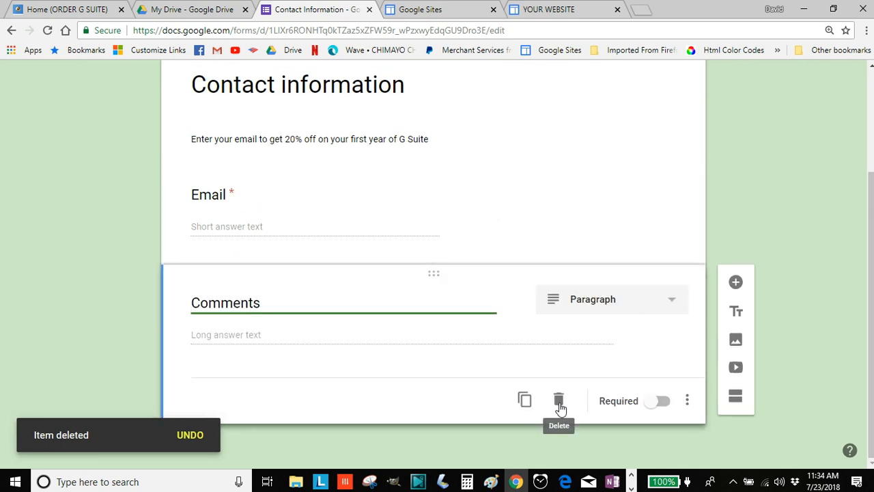
{"action": "left_click", "coordinate": [558, 400]}
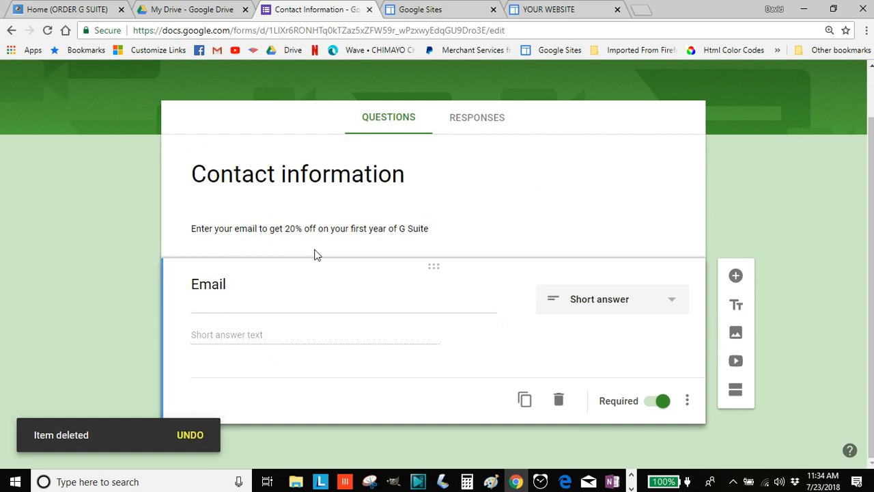
{"action": "mouse_move", "coordinate": [273, 291]}
{"action": "scroll", "coordinate": [248, 288], "scroll_direction": "up", "scroll_amount": 2}
{"action": "scroll", "coordinate": [285, 317], "scroll_direction": "down", "scroll_amount": 2}
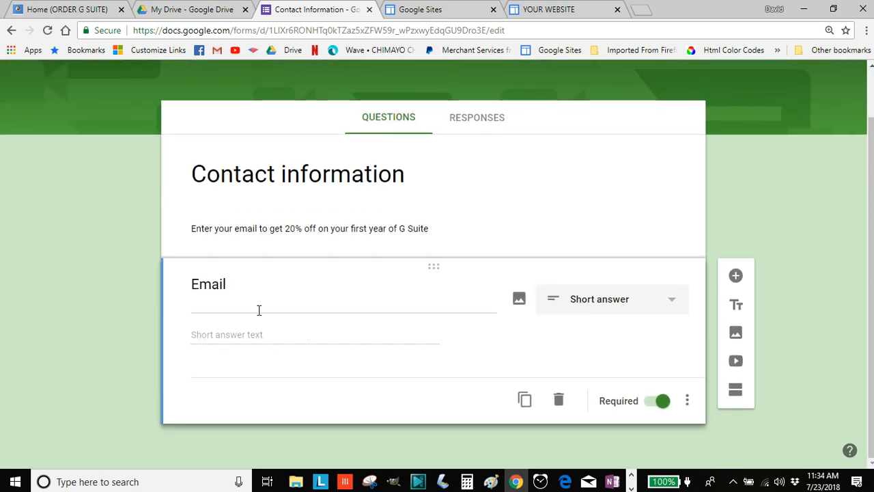
{"action": "scroll", "coordinate": [490, 351], "scroll_direction": "up", "scroll_amount": 2}
{"action": "scroll", "coordinate": [490, 351], "scroll_direction": "up", "scroll_amount": 2}
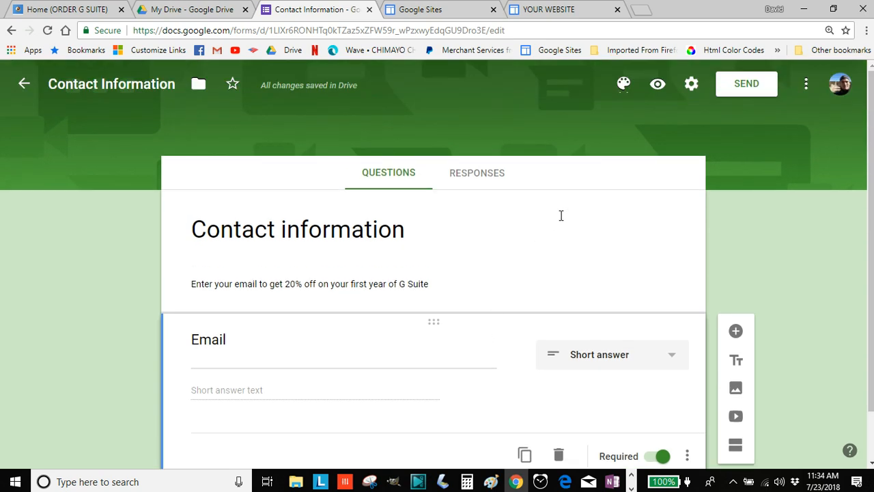
Step: Switch the form's theme colour to teal in Theme Options
{"action": "left_click", "coordinate": [623, 85]}
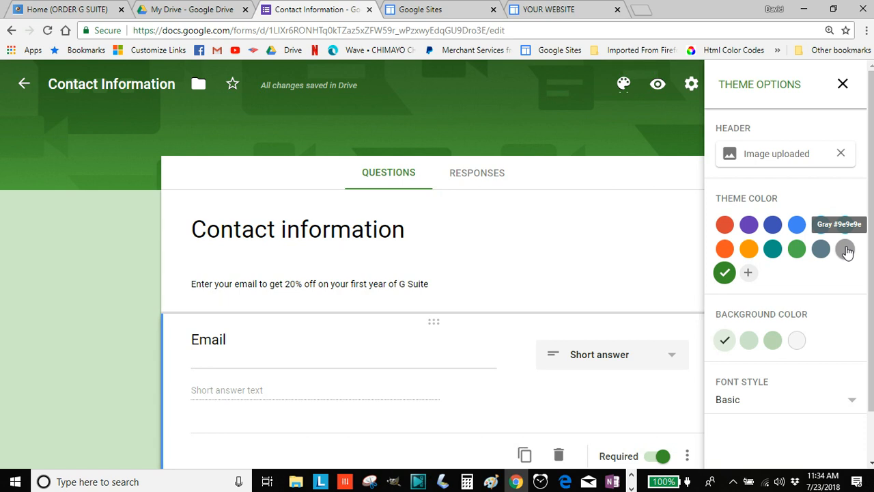
{"action": "left_click", "coordinate": [772, 248]}
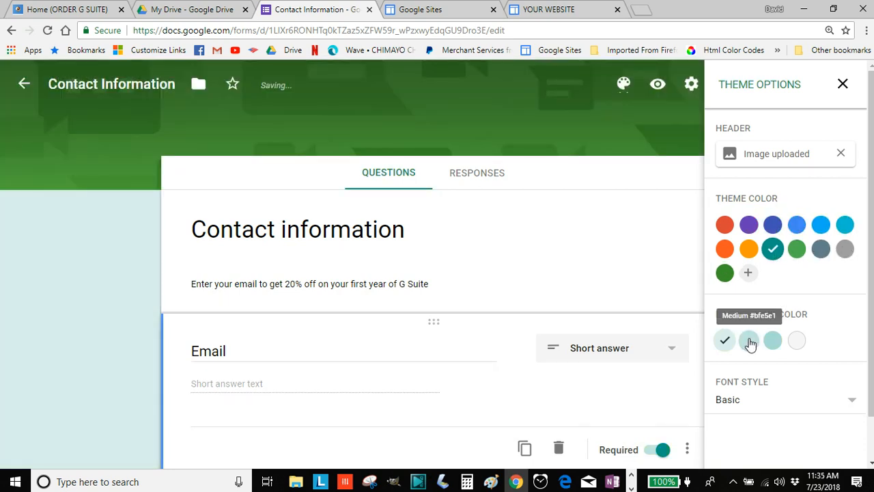
Step: Upload the 'order g suite' balloon photo and set it as the form's header image
{"action": "left_click", "coordinate": [753, 157]}
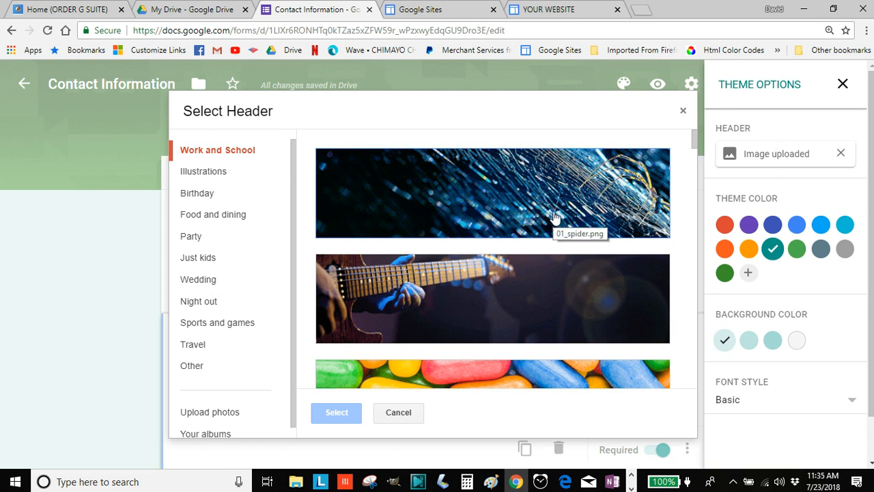
{"action": "scroll", "coordinate": [555, 209], "scroll_direction": "down", "scroll_amount": 3}
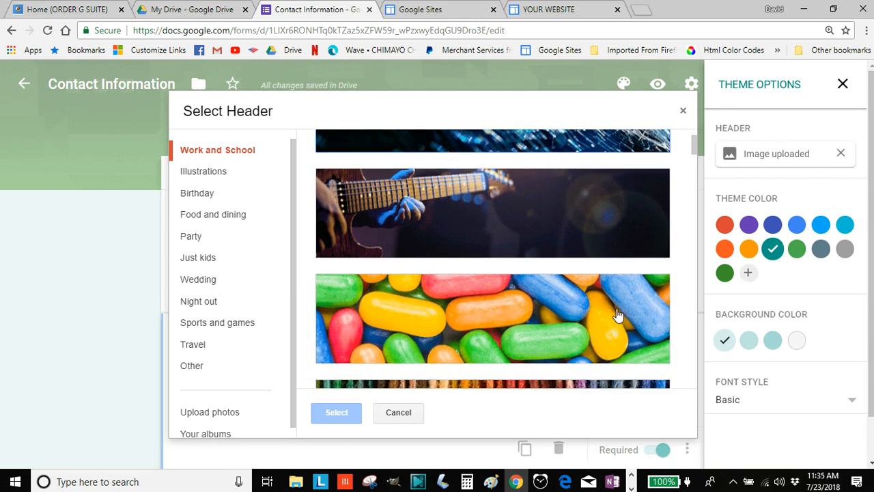
{"action": "scroll", "coordinate": [617, 314], "scroll_direction": "down", "scroll_amount": 3}
{"action": "scroll", "coordinate": [600, 314], "scroll_direction": "down", "scroll_amount": 2}
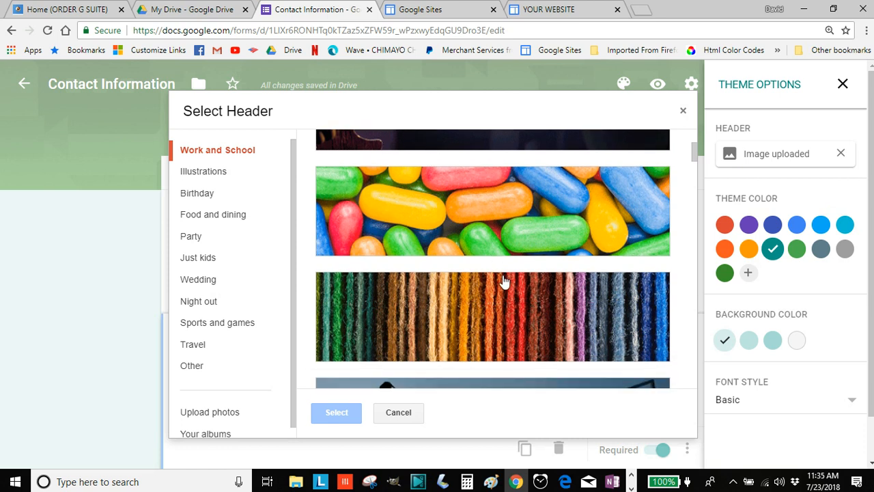
{"action": "scroll", "coordinate": [510, 286], "scroll_direction": "down", "scroll_amount": 3}
{"action": "scroll", "coordinate": [519, 314], "scroll_direction": "down", "scroll_amount": 1}
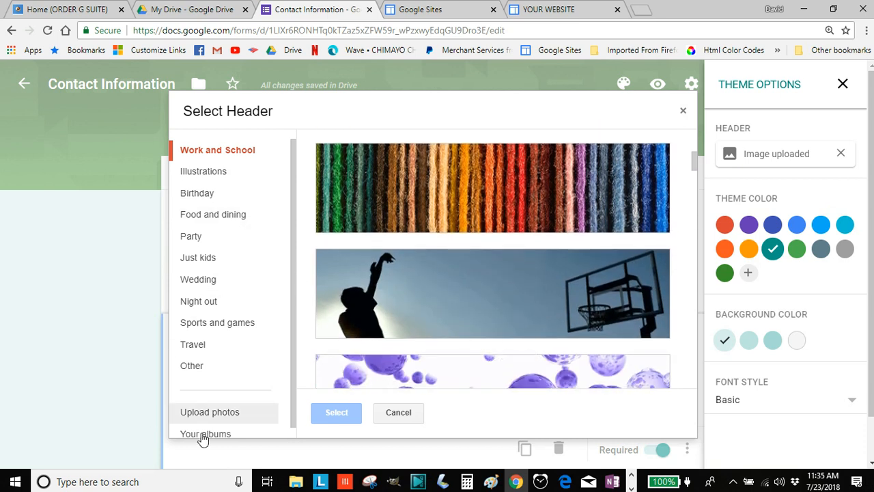
{"action": "scroll", "coordinate": [215, 376], "scroll_direction": "down", "scroll_amount": 1}
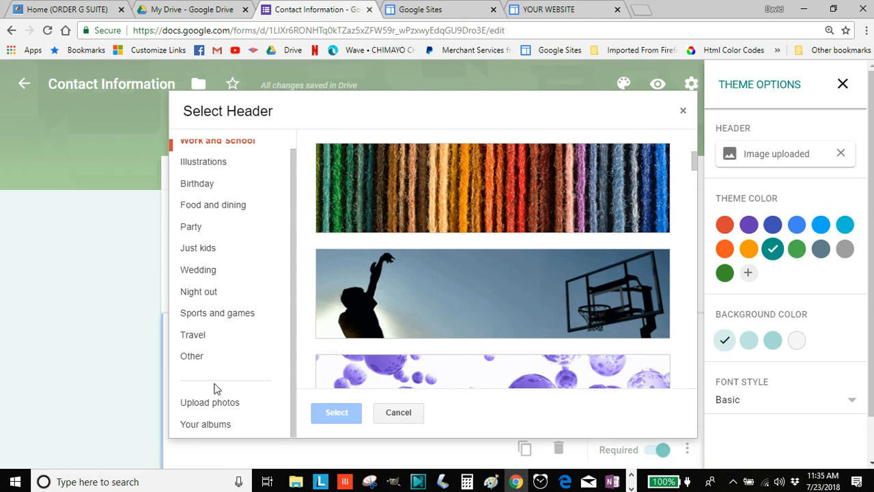
{"action": "scroll", "coordinate": [517, 315], "scroll_direction": "up", "scroll_amount": 3}
{"action": "scroll", "coordinate": [478, 286], "scroll_direction": "up", "scroll_amount": 2}
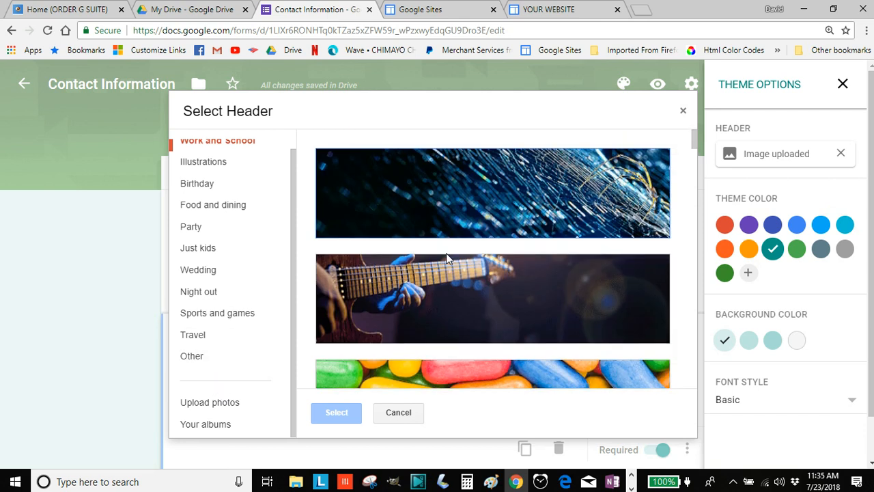
{"action": "scroll", "coordinate": [262, 188], "scroll_direction": "up", "scroll_amount": 1}
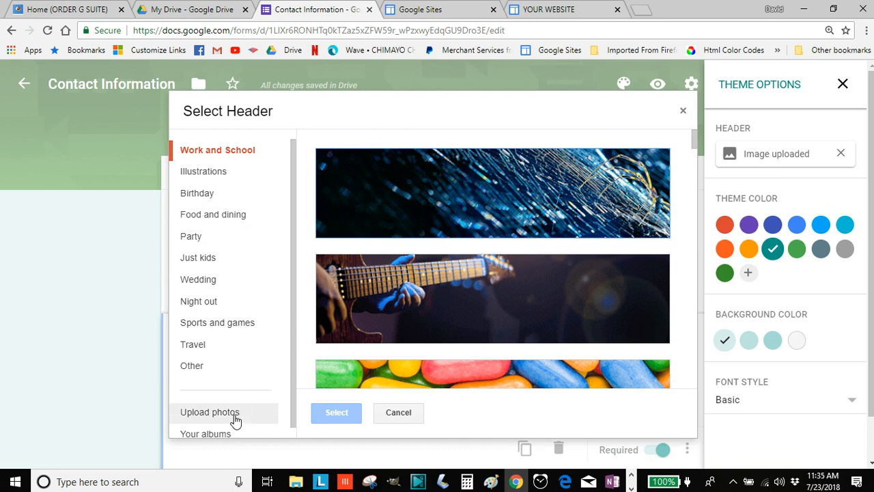
{"action": "left_click", "coordinate": [212, 412]}
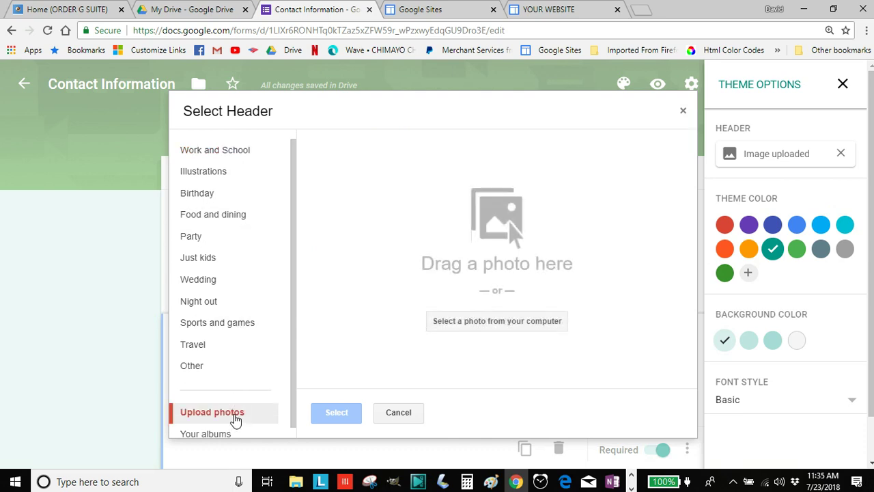
{"action": "left_click", "coordinate": [496, 321]}
{"action": "scroll", "coordinate": [585, 217], "scroll_direction": "down", "scroll_amount": 5}
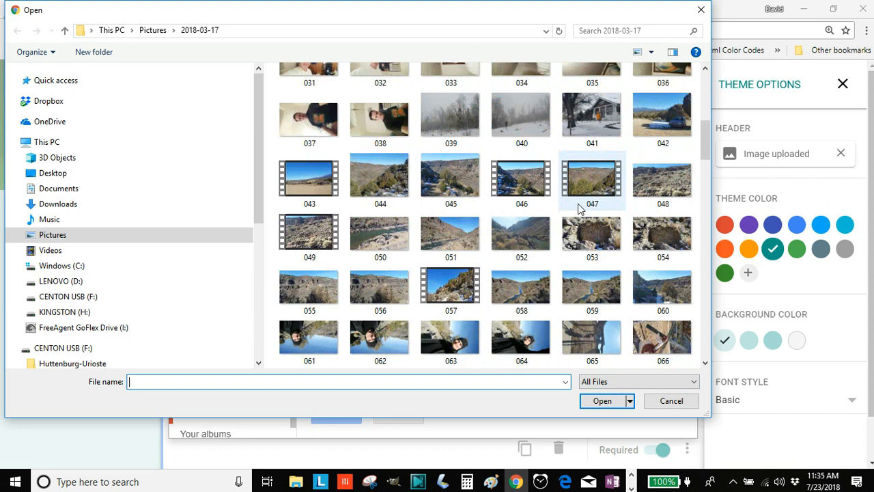
{"action": "scroll", "coordinate": [584, 217], "scroll_direction": "down", "scroll_amount": 3}
{"action": "scroll", "coordinate": [584, 218], "scroll_direction": "down", "scroll_amount": 5}
{"action": "scroll", "coordinate": [584, 217], "scroll_direction": "down", "scroll_amount": 5}
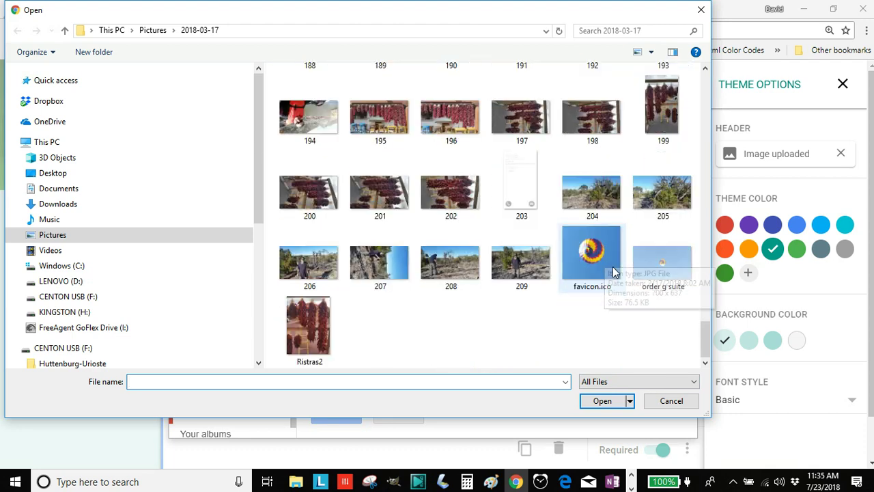
{"action": "left_click", "coordinate": [657, 269]}
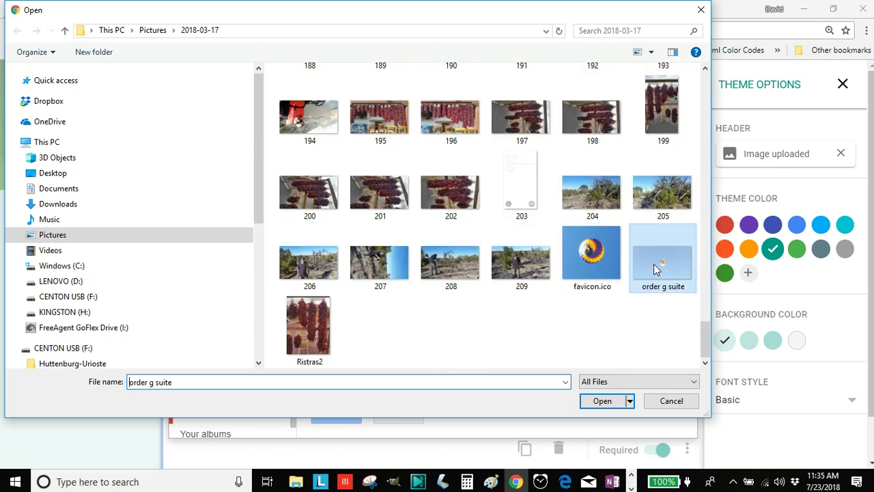
{"action": "left_click", "coordinate": [602, 401]}
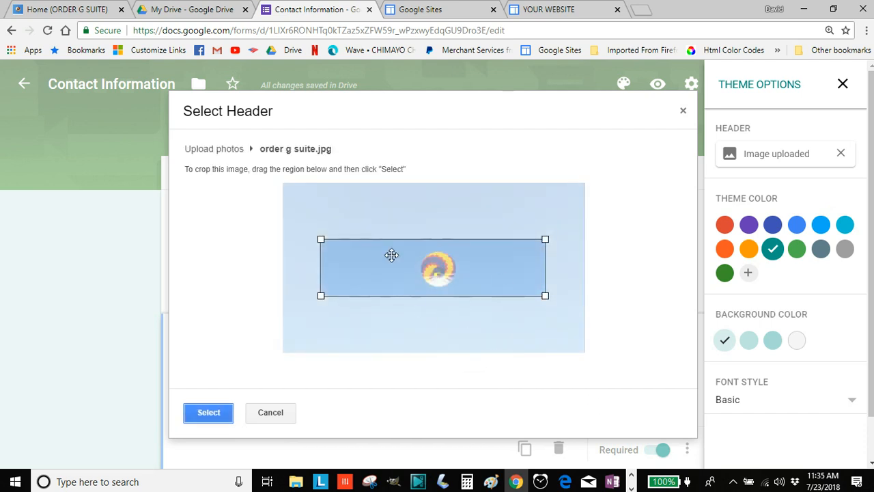
{"action": "left_click", "coordinate": [214, 415]}
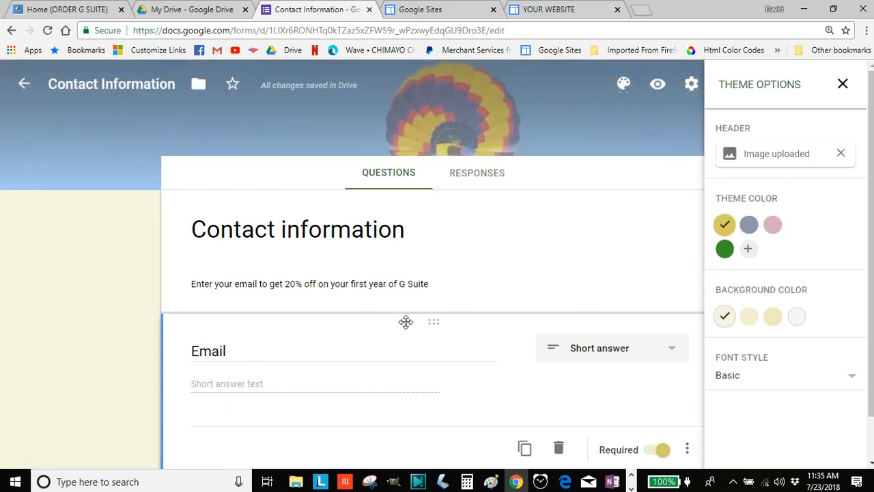
Step: Close the Theme Options panel to return to the form
{"action": "left_click", "coordinate": [842, 83]}
{"action": "scroll", "coordinate": [444, 341], "scroll_direction": "down", "scroll_amount": 1}
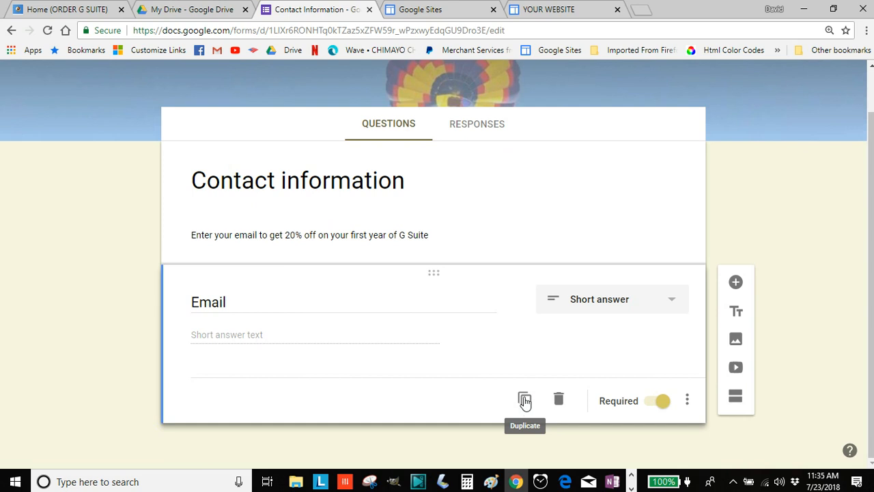
{"action": "scroll", "coordinate": [524, 404], "scroll_direction": "up", "scroll_amount": 1}
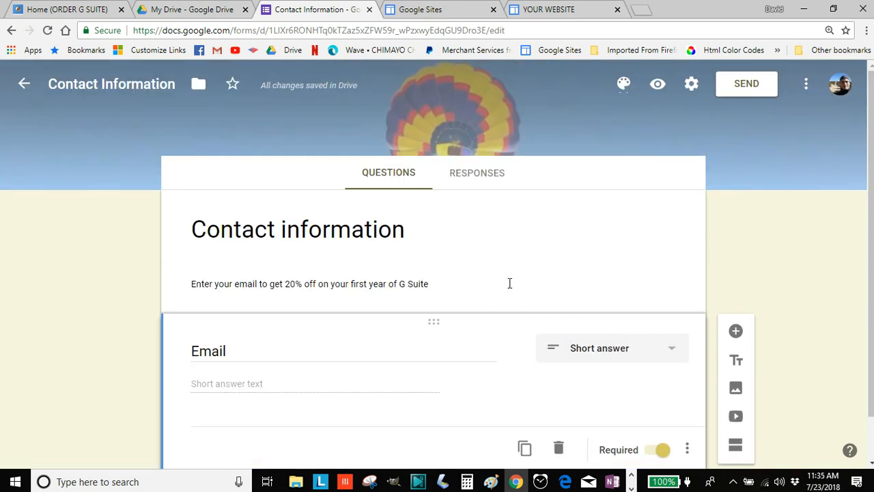
Step: Turn on collecting email addresses and remove the one-response limit in Settings
{"action": "left_click", "coordinate": [692, 84]}
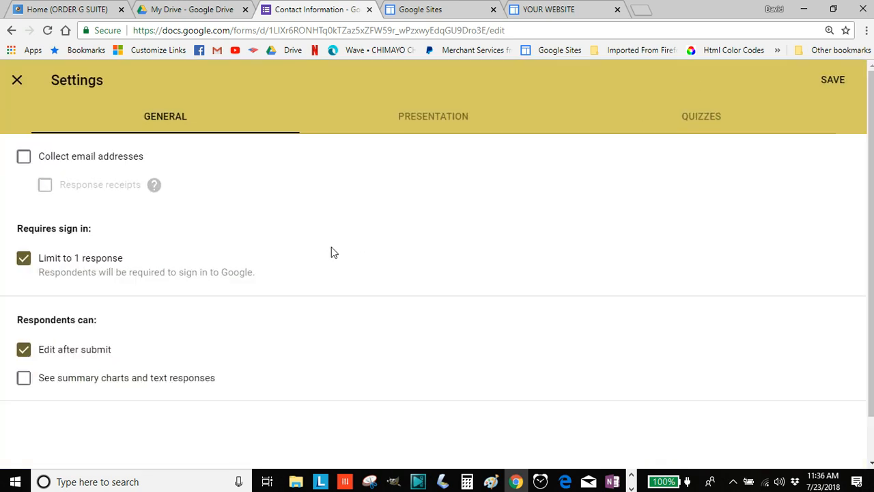
{"action": "left_click", "coordinate": [24, 156]}
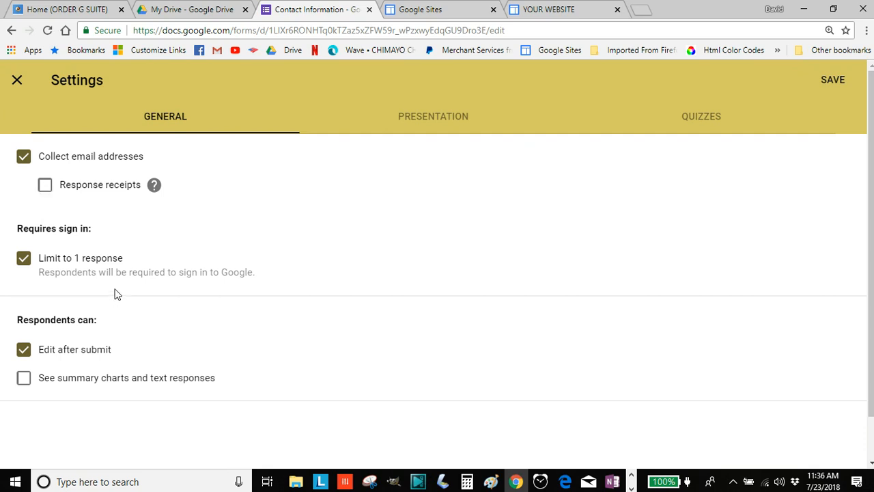
{"action": "left_click", "coordinate": [24, 258]}
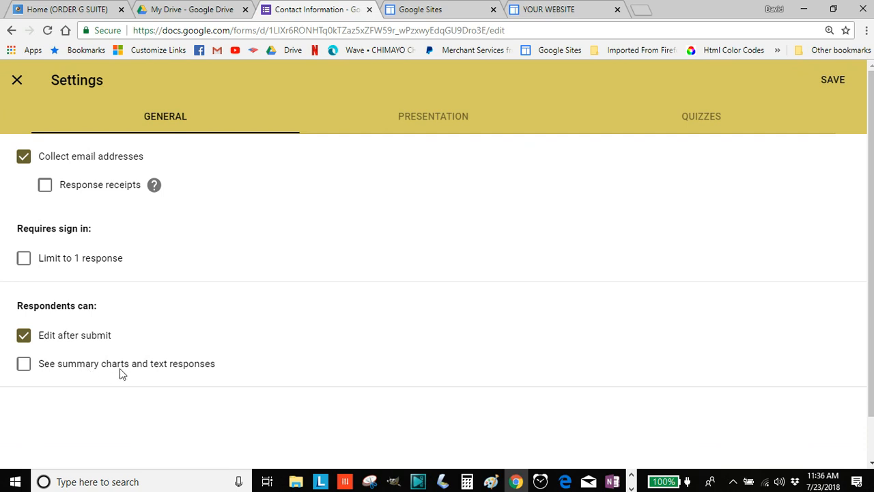
Step: Enable the link to submit another response in Presentation settings
{"action": "left_click", "coordinate": [433, 117]}
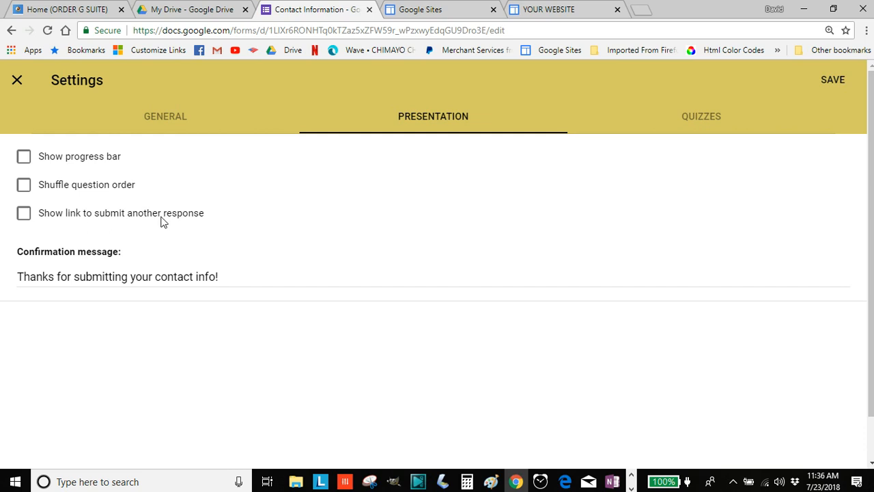
{"action": "left_click", "coordinate": [24, 214]}
Step: Rewrite the confirmation message promising a 20% off G Suite code and paste the trial-link text
{"action": "left_click", "coordinate": [216, 277]}
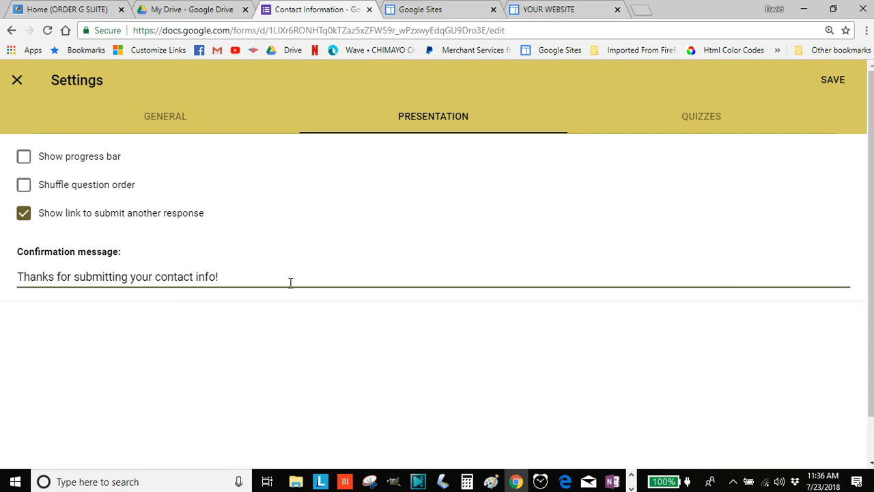
{"action": "key", "text": "BackSpace"}
{"action": "key", "text": "BackSpace"}
{"action": "key", "text": "BackSpace"}
{"action": "key", "text": "BackSpace"}
{"action": "key", "text": "BackSpace"}
{"action": "key", "text": "BackSpace"}
{"action": "key", "text": "BackSpace"}
{"action": "key", "text": "BackSpace"}
{"action": "key", "text": "BackSpace"}
{"action": "key", "text": "BackSpace"}
{"action": "key", "text": "BackSpace"}
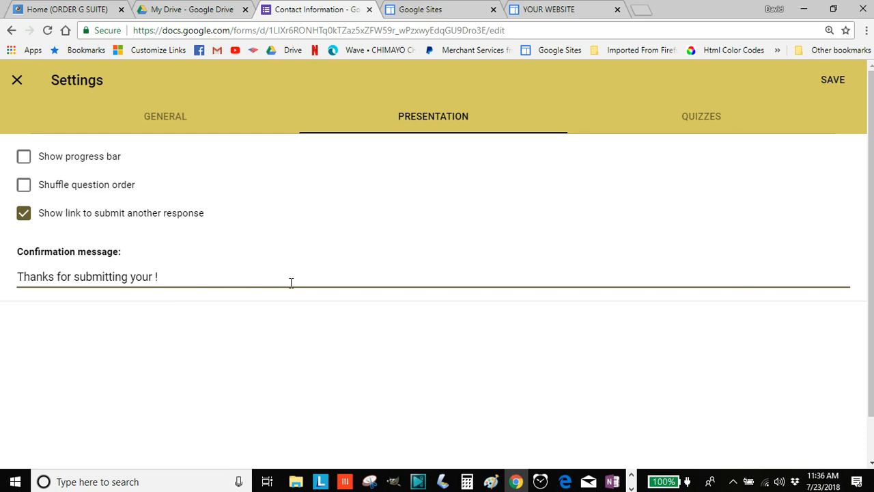
{"action": "type", "text": "email addres"}
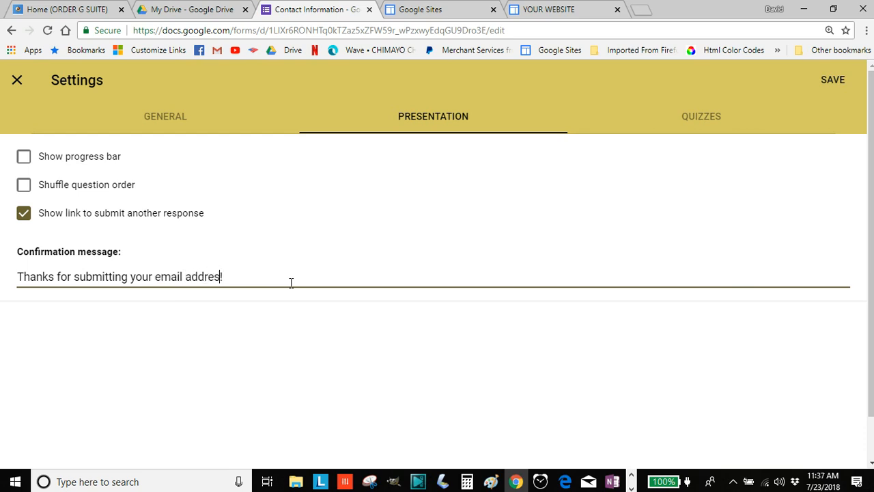
{"action": "type", "text": "s. "}
{"action": "type", "text": "Y"}
{"action": "type", "text": "ou will "}
{"action": "type", "text": "be receiving"}
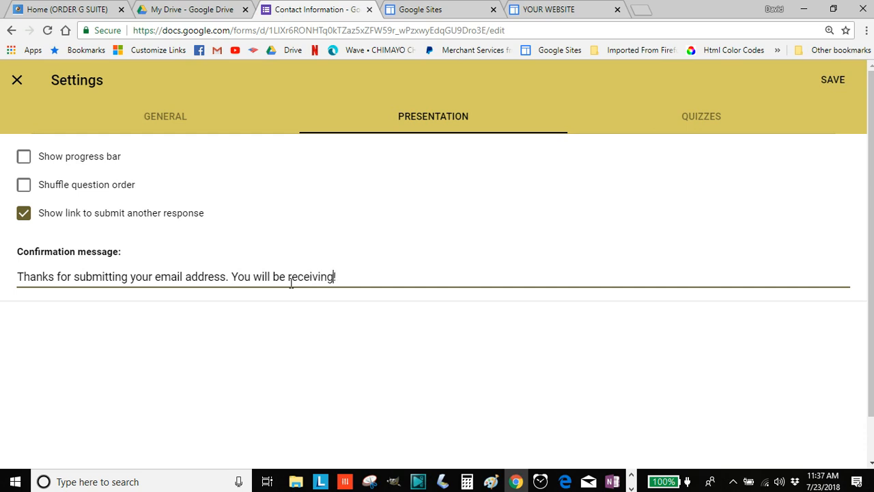
{"action": "type", "text": " a code "}
{"action": "type", "text": "to get your "}
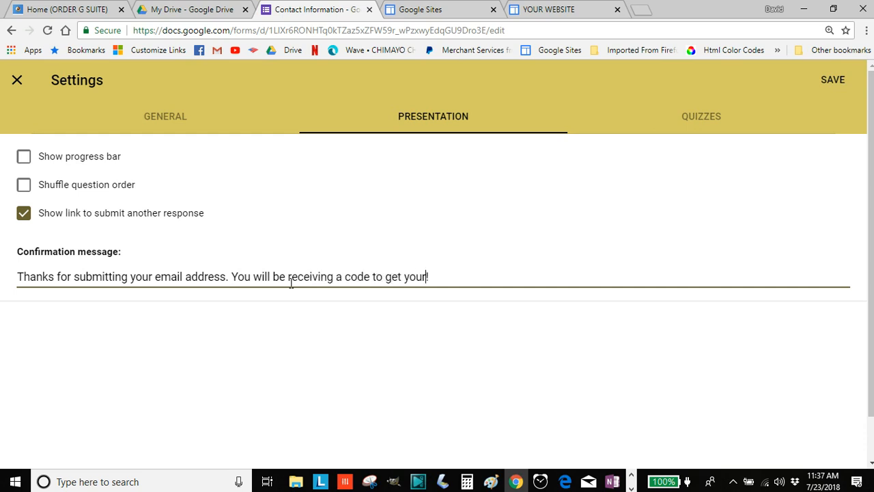
{"action": "type", "text": "2"}
{"action": "type", "text": "0% off on"}
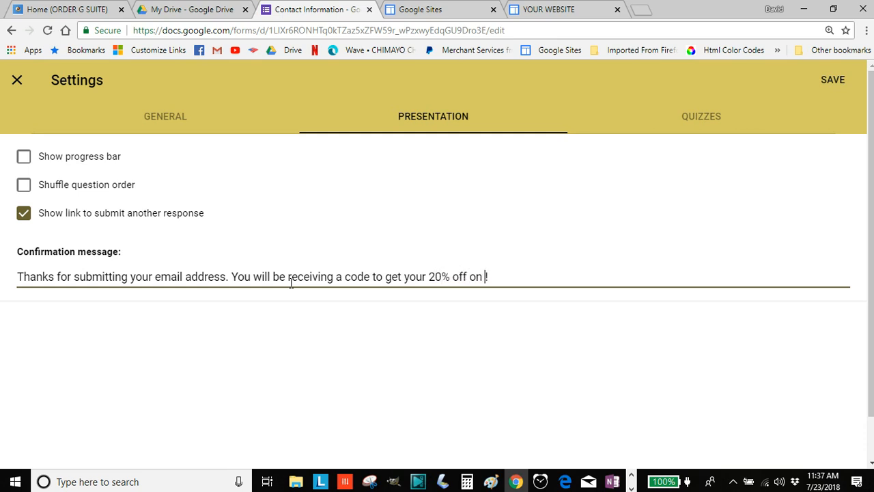
{"action": "type", "text": " G Suite! "}
{"action": "type", "text": "In the m"}
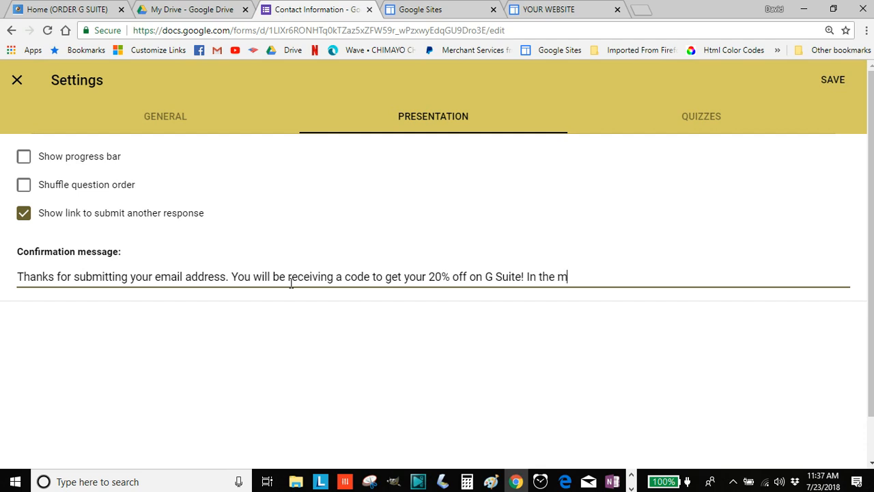
{"action": "type", "text": "eantime, "}
{"action": "type", "text": "don"}
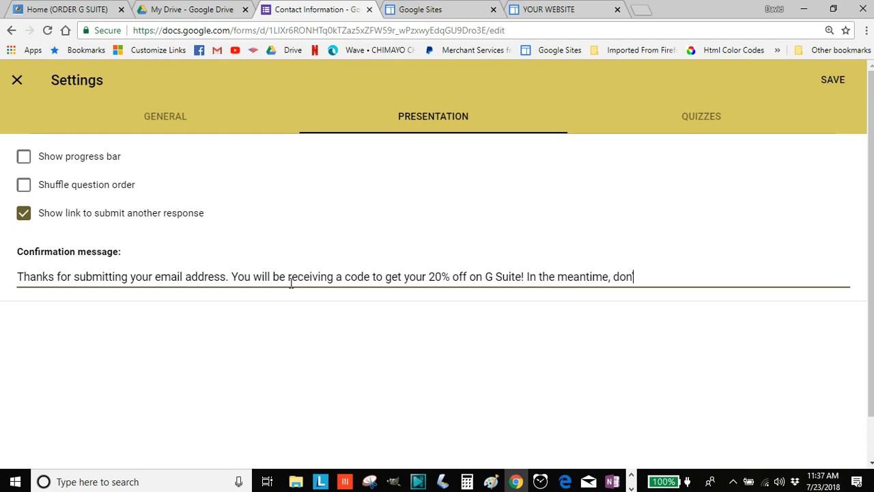
{"action": "type", "text": "'t forget to s"}
{"action": "type", "text": "ign "}
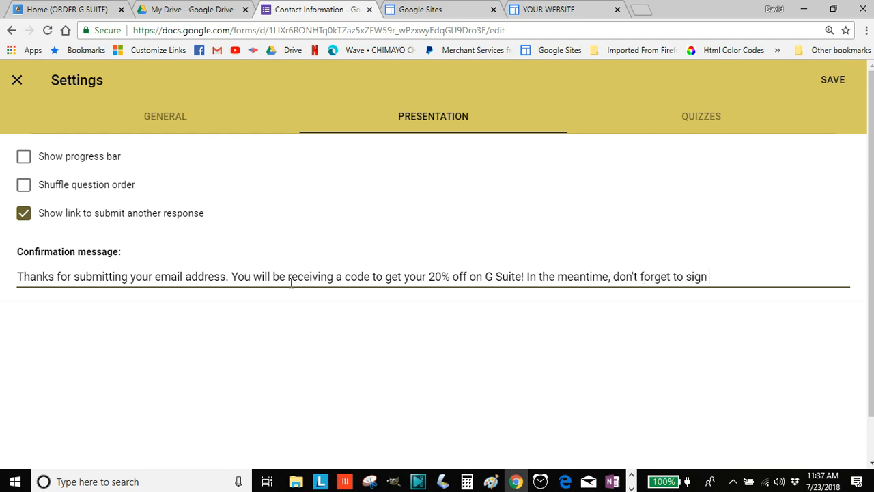
{"action": "type", "text": "up for the fre"}
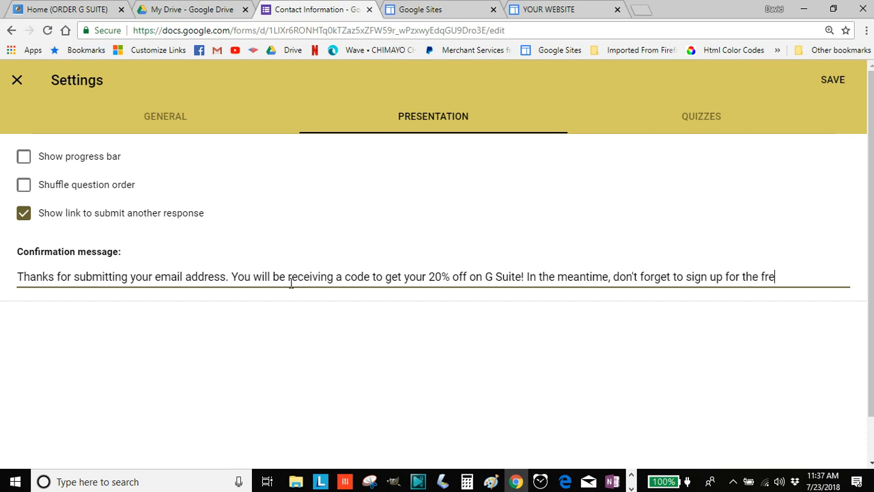
{"action": "type", "text": "e thri"}
{"action": "key", "text": "BackSpace"}
{"action": "key", "text": "BackSpace"}
{"action": "type", "text": "ial--"}
{"action": "type", "text": "here is "}
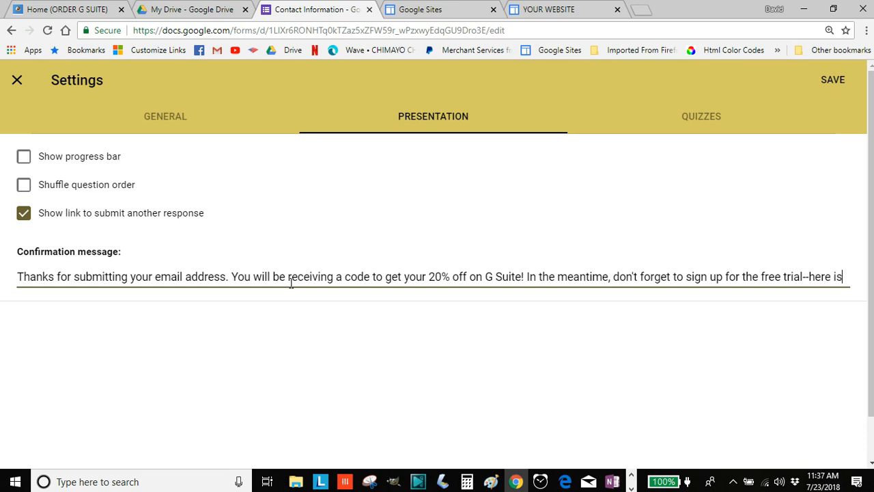
{"action": "type", "text": "the link:"}
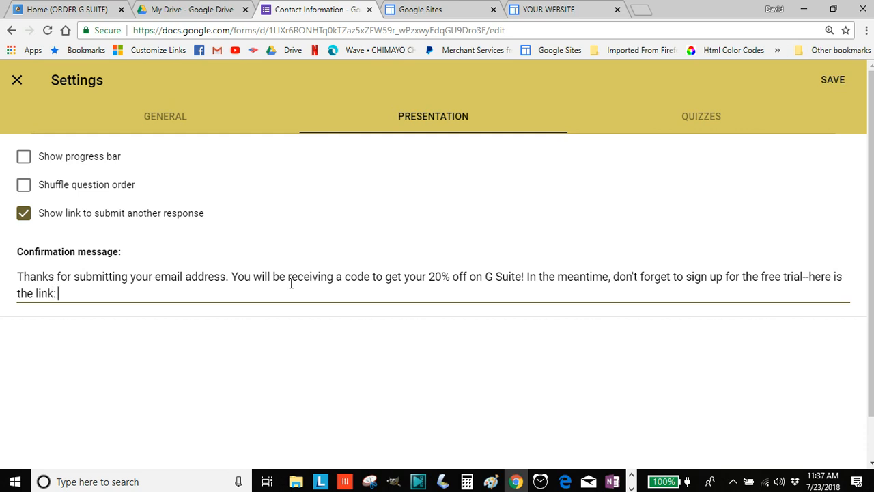
{"action": "type", "text": "\"Thanks for contacting us. We'll get back to you soon with a promo code so you can get 20% off your first year of G Suite. In the meantime, don't forget to follow this link to sign up for the free trial: https://goo.gl/9W5cGy \""}
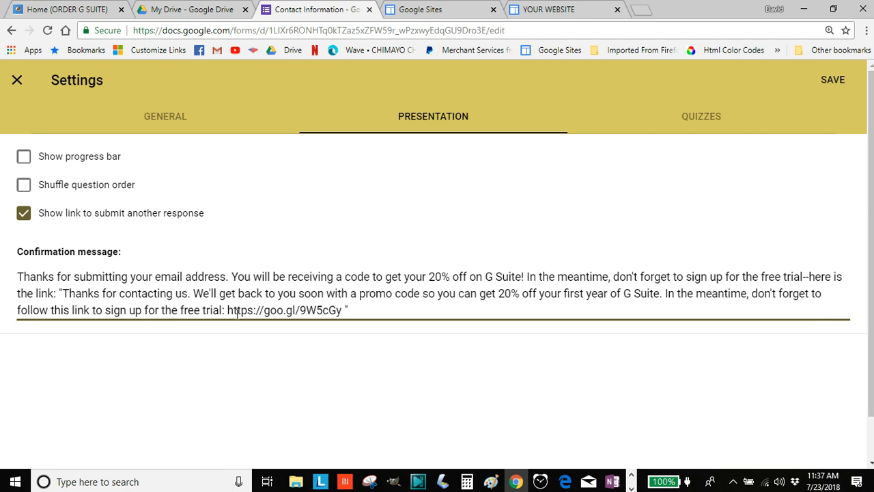
{"action": "mouse_move", "coordinate": [59, 293]}
{"action": "left_mouse_down"}
{"action": "mouse_move", "coordinate": [109, 306]}
{"action": "mouse_move", "coordinate": [255, 309]}
{"action": "mouse_move", "coordinate": [225, 311]}
{"action": "left_mouse_up"}
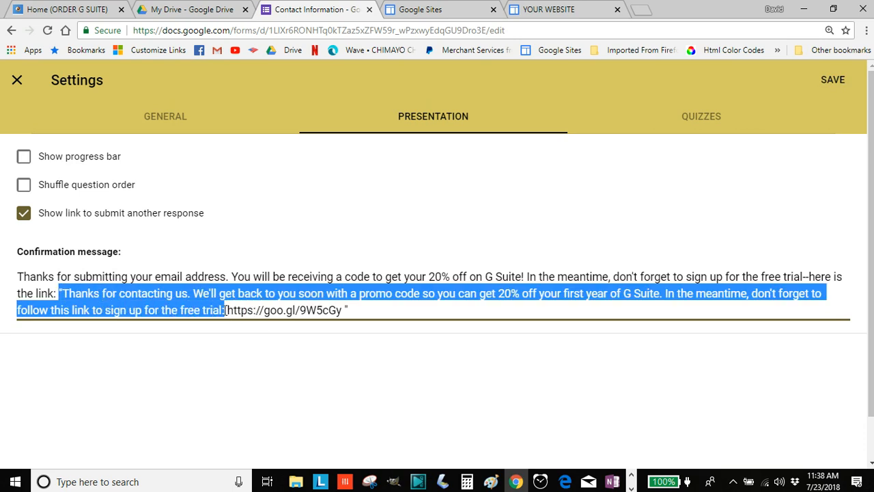
{"action": "key", "text": "BackSpace"}
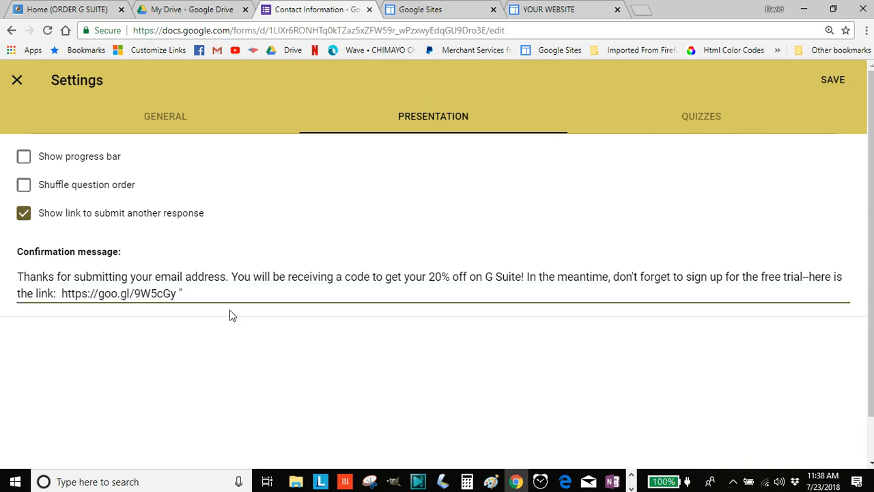
{"action": "key", "text": "BackSpace"}
{"action": "key", "text": "Right"}
{"action": "key", "text": "Right"}
{"action": "key", "text": "Right"}
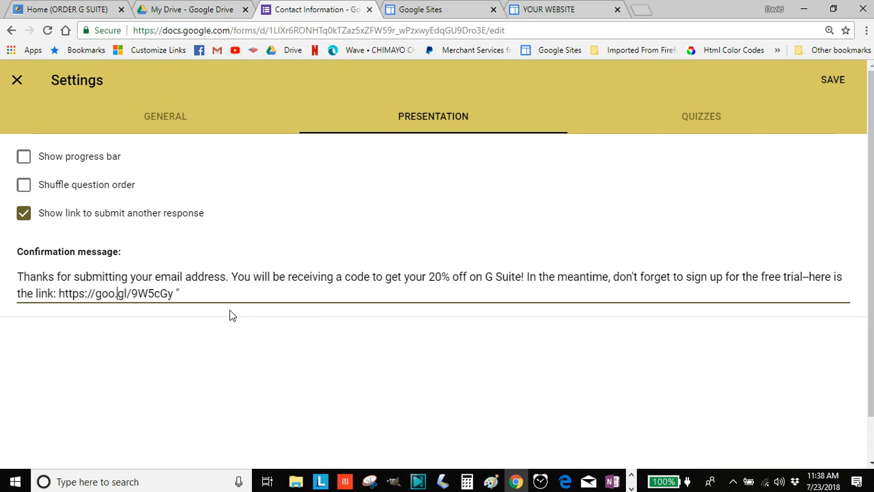
{"action": "key", "text": "BackSpace"}
Step: Save the confirmation message settings and return to the form editor
{"action": "left_click", "coordinate": [839, 85]}
{"action": "scroll", "coordinate": [521, 361], "scroll_direction": "down", "scroll_amount": 2}
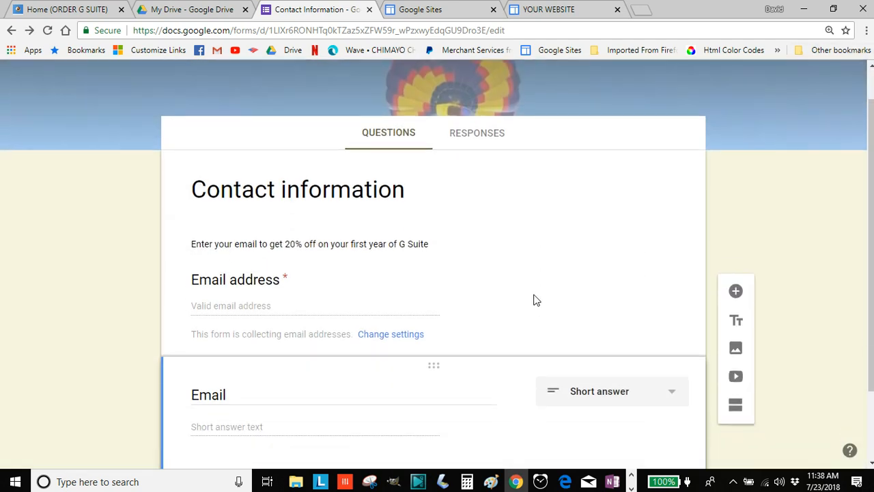
{"action": "scroll", "coordinate": [534, 299], "scroll_direction": "down", "scroll_amount": 1}
{"action": "scroll", "coordinate": [544, 300], "scroll_direction": "up", "scroll_amount": 2}
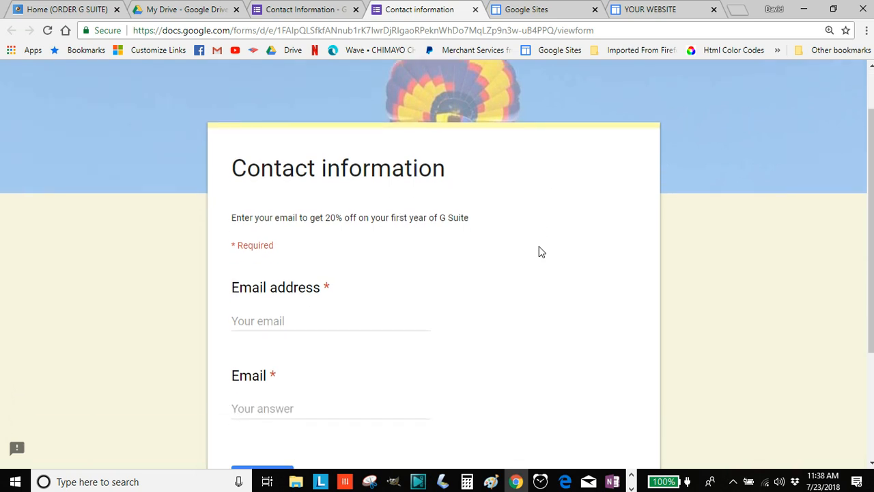
{"action": "scroll", "coordinate": [541, 252], "scroll_direction": "down", "scroll_amount": 2}
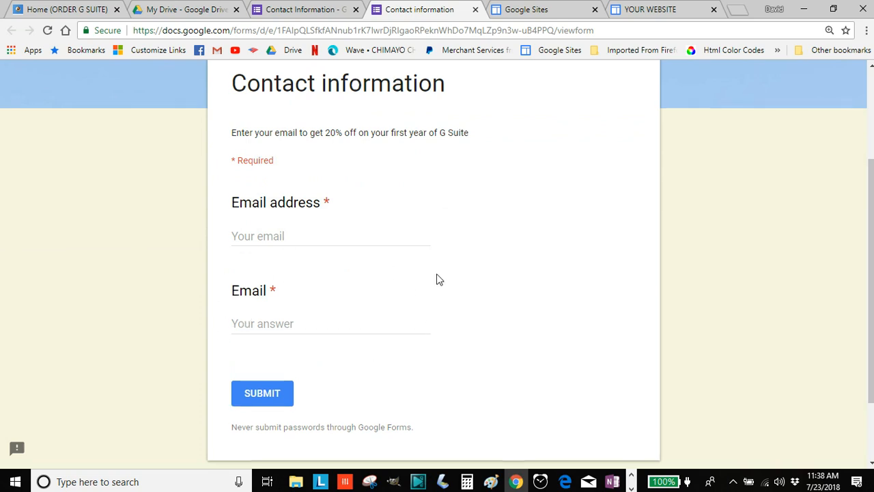
{"action": "scroll", "coordinate": [437, 273], "scroll_direction": "up", "scroll_amount": 3}
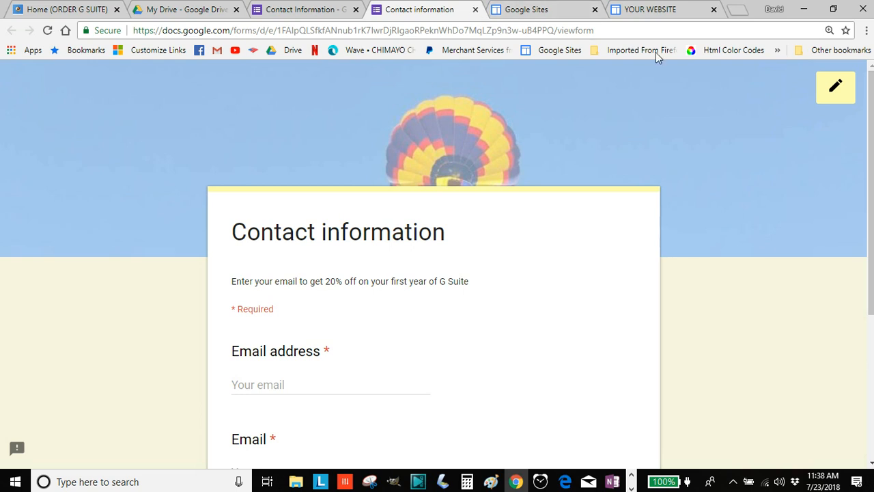
Step: Delete the duplicate Email question so the form asks for a single email address
{"action": "left_click", "coordinate": [838, 90]}
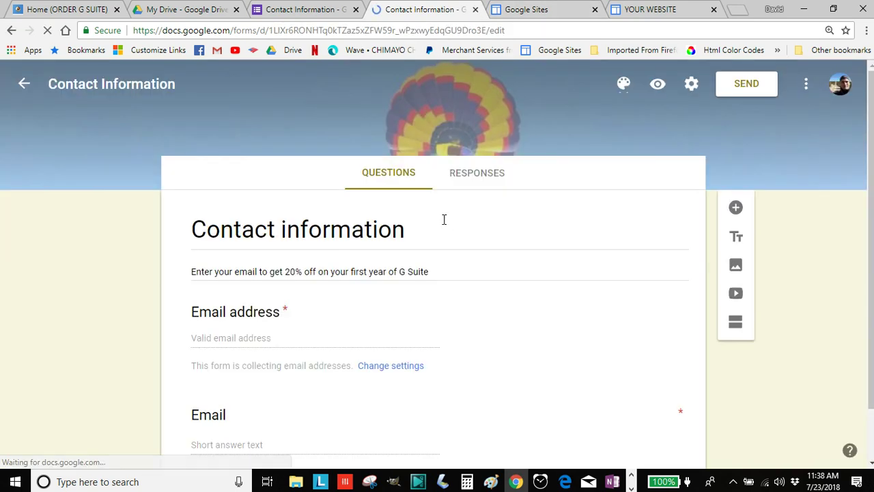
{"action": "scroll", "coordinate": [451, 280], "scroll_direction": "down", "scroll_amount": 3}
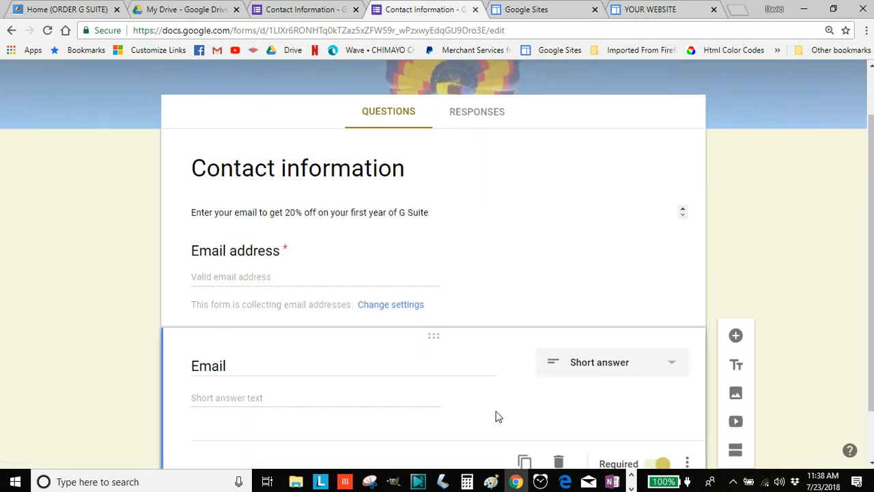
{"action": "scroll", "coordinate": [451, 369], "scroll_direction": "down", "scroll_amount": 2}
{"action": "left_click", "coordinate": [559, 400]}
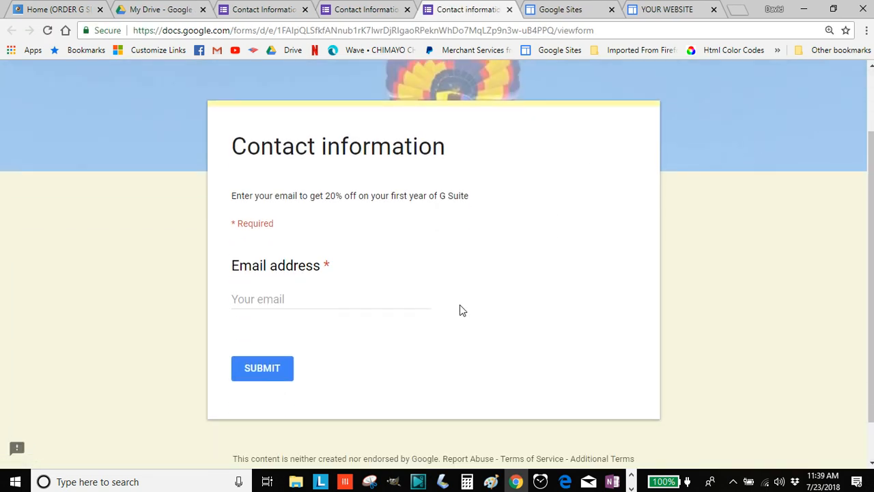
{"action": "scroll", "coordinate": [459, 304], "scroll_direction": "up", "scroll_amount": 2}
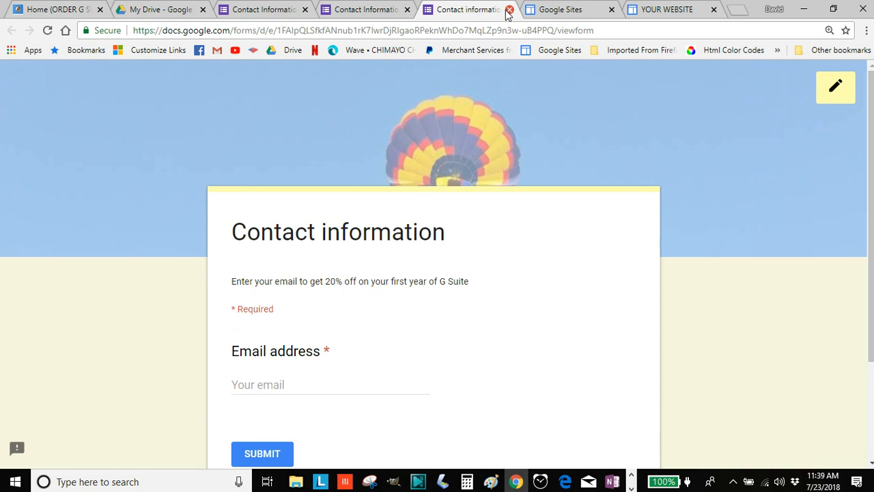
{"action": "left_click", "coordinate": [509, 9]}
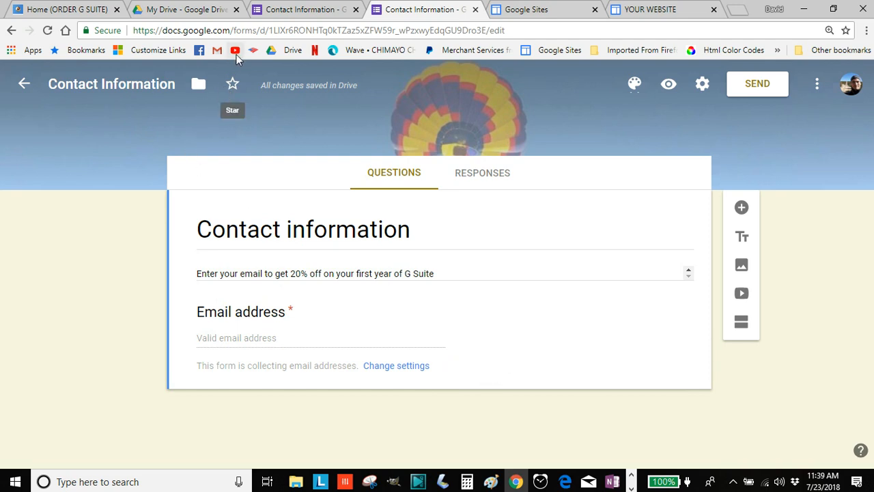
Step: Preview the updated live form and select its public address for copying
{"action": "left_click", "coordinate": [669, 84]}
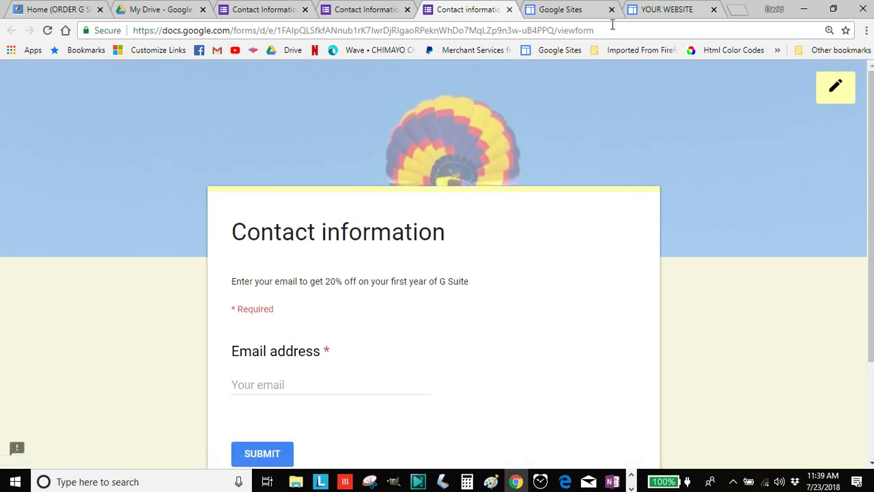
{"action": "left_click", "coordinate": [629, 30]}
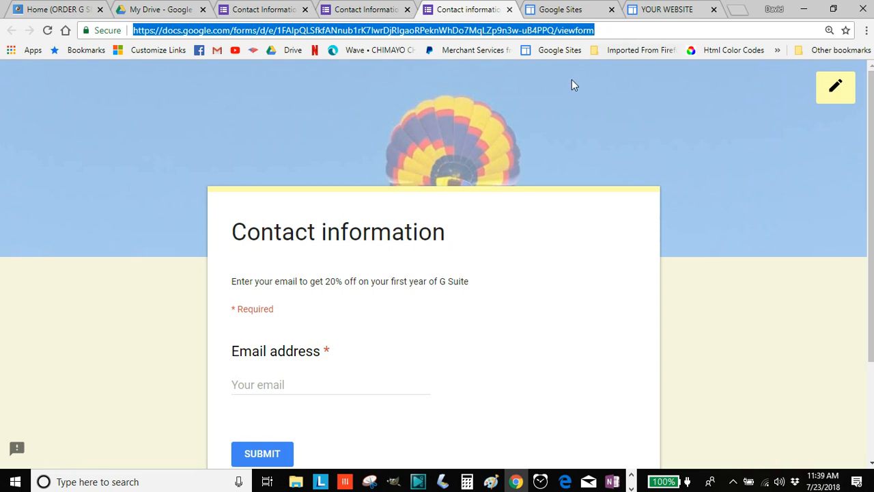
Step: Add the line GET 20% OFF ON G SUITE to the YOUR WEBSITE Home page and select it
{"action": "left_click", "coordinate": [559, 9]}
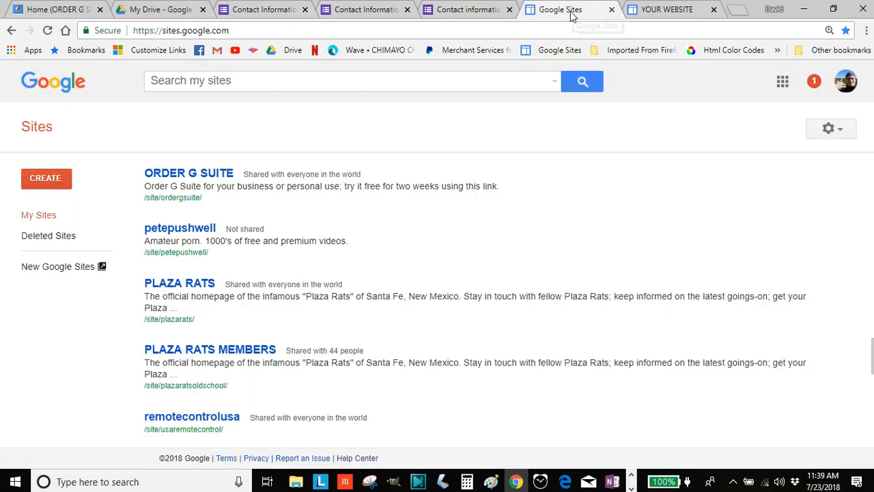
{"action": "left_click", "coordinate": [663, 9]}
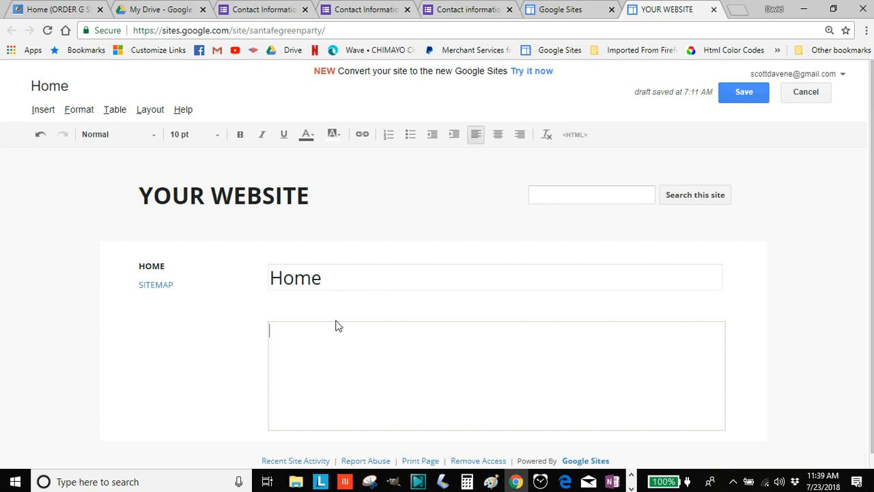
{"action": "type", "text": "GET 2"}
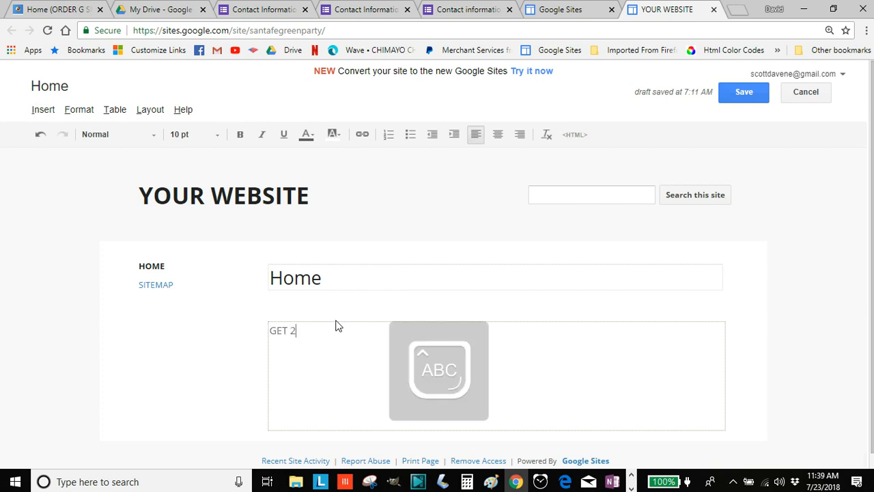
{"action": "type", "text": "0% "}
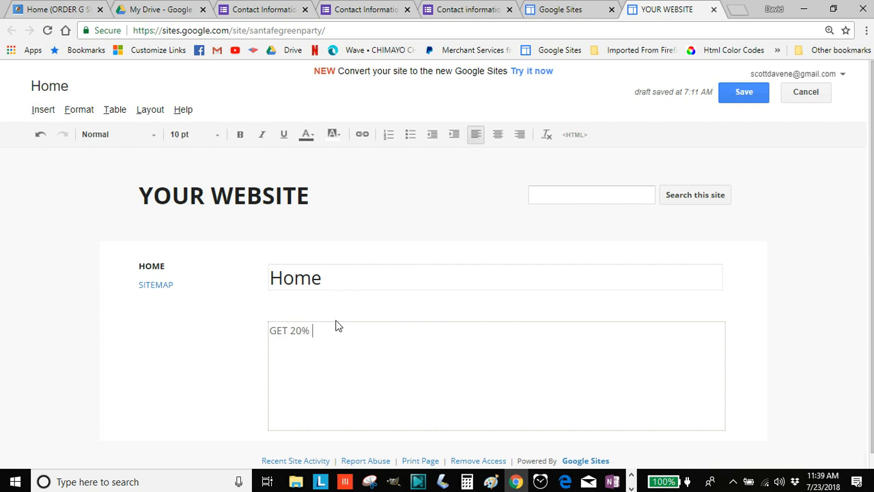
{"action": "type", "text": "OFF ON G S"}
{"action": "type", "text": "UITE"}
{"action": "key", "text": "ctrl+shift+Left"}
{"action": "key", "text": "ctrl+shift+Left"}
{"action": "key", "text": "ctrl+shift+Left"}
{"action": "key", "text": "ctrl+shift+Left"}
{"action": "key", "text": "ctrl+shift+Left"}
{"action": "key", "text": "ctrl+shift+Left"}
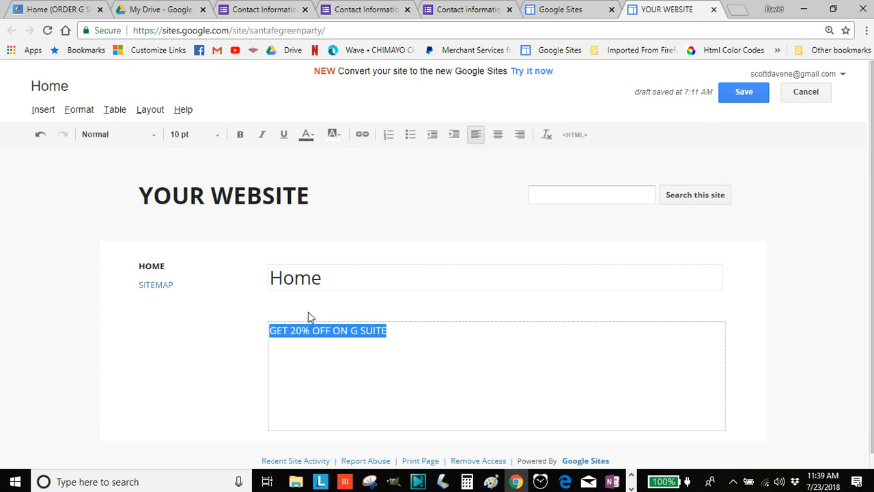
Step: Link the selected text to the pasted form address as a web link opening in a new window
{"action": "left_click", "coordinate": [362, 134]}
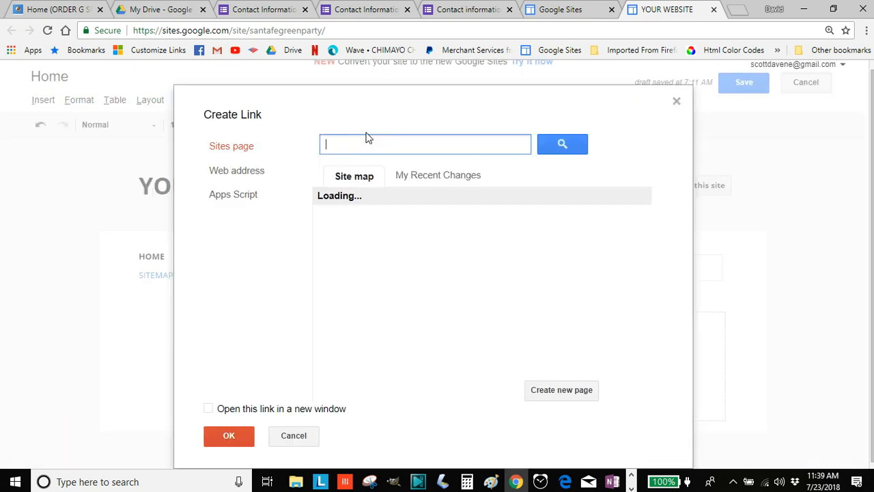
{"action": "left_click", "coordinate": [230, 172]}
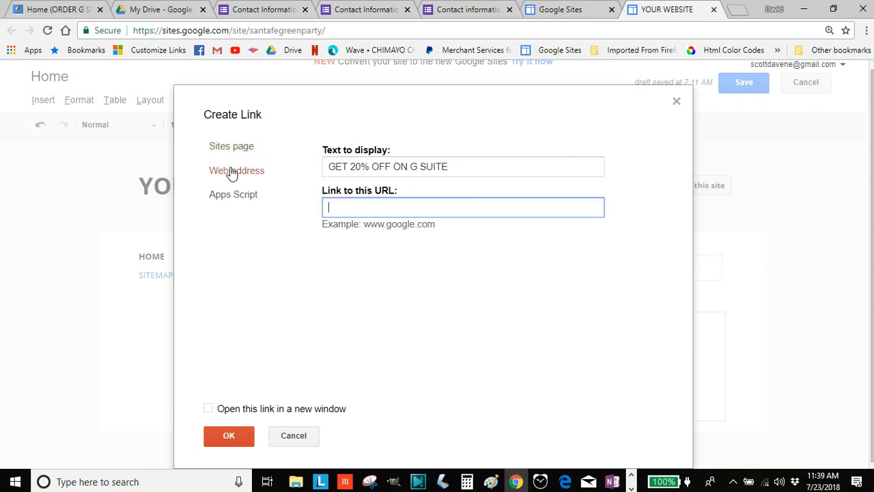
{"action": "left_click", "coordinate": [362, 205]}
{"action": "key", "text": "ctrl+v"}
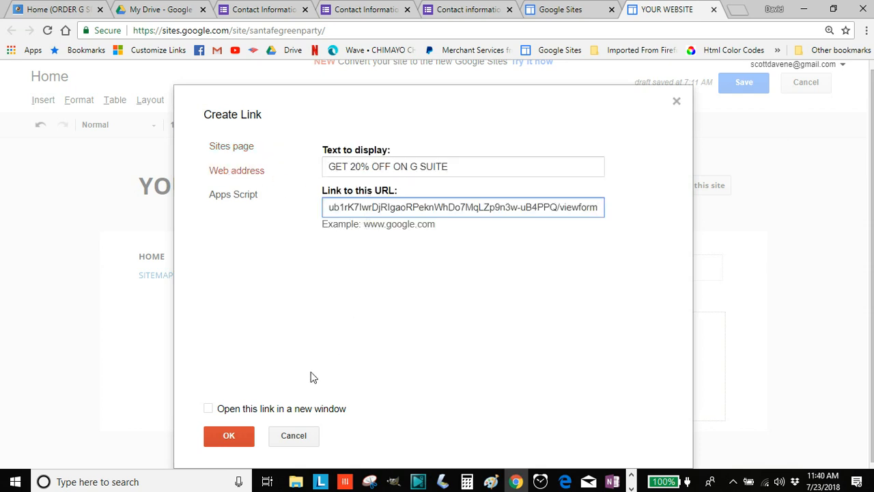
{"action": "left_click", "coordinate": [209, 408]}
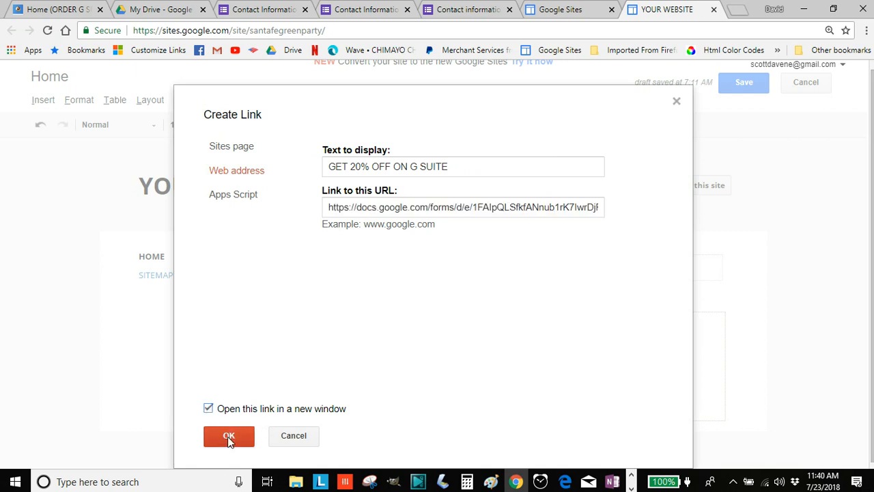
{"action": "left_click", "coordinate": [227, 434]}
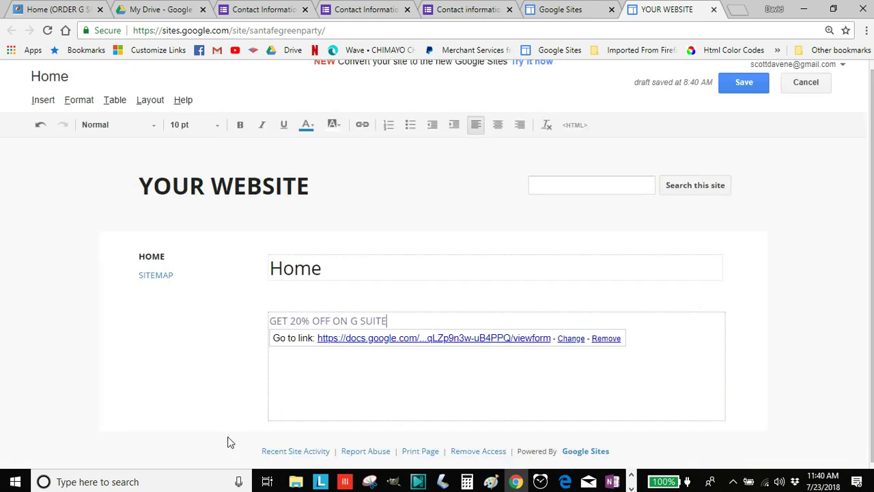
Step: Save the Home page and follow the GET 20% OFF ON G SUITE link to the contact form
{"action": "left_click", "coordinate": [742, 84]}
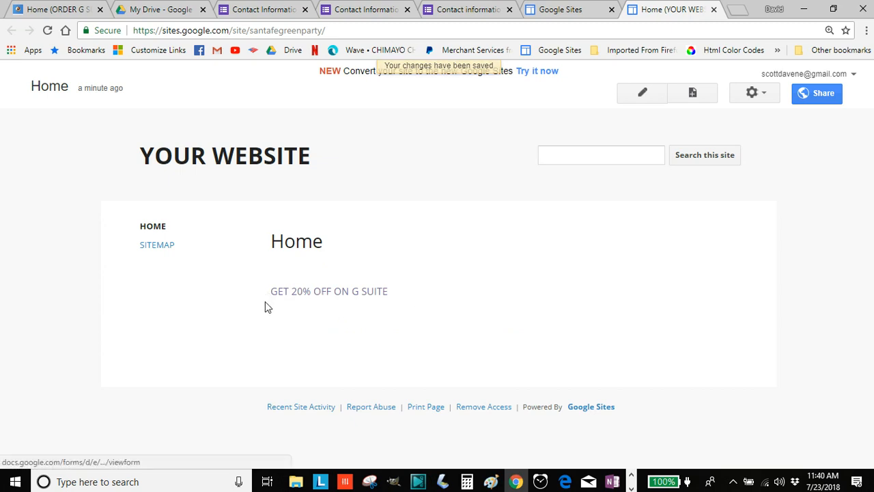
{"action": "left_click", "coordinate": [326, 294]}
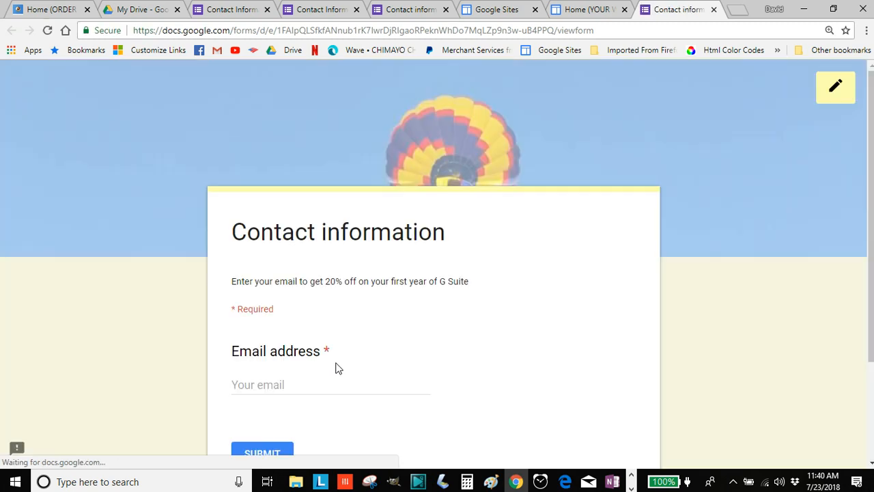
{"action": "scroll", "coordinate": [515, 306], "scroll_direction": "down", "scroll_amount": 2}
{"action": "scroll", "coordinate": [515, 305], "scroll_direction": "down", "scroll_amount": 2}
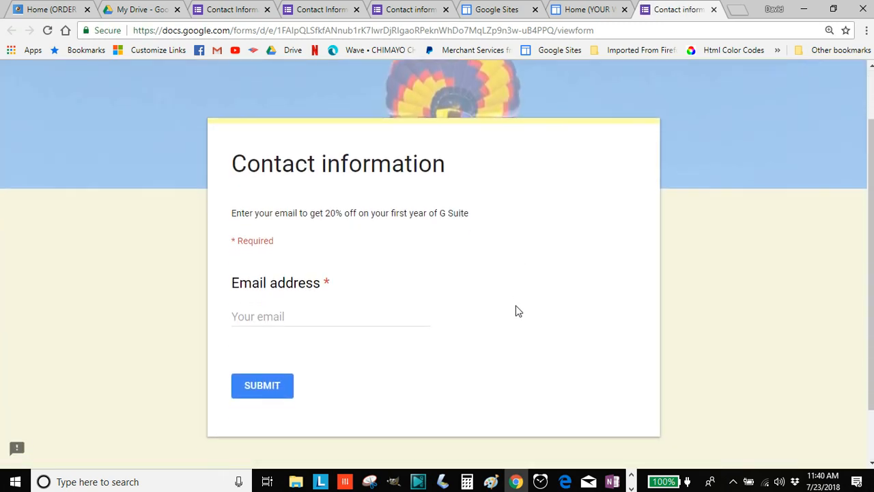